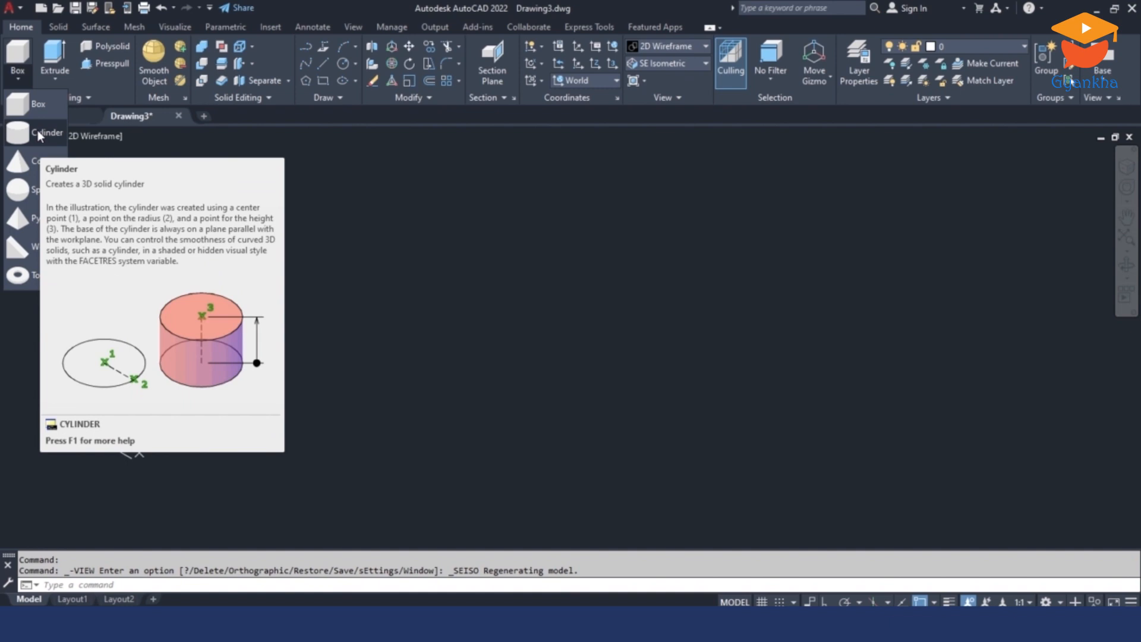
- Create a solid cylinder in empty space with a base diameter of 50 and a height of 25
click(38, 132)
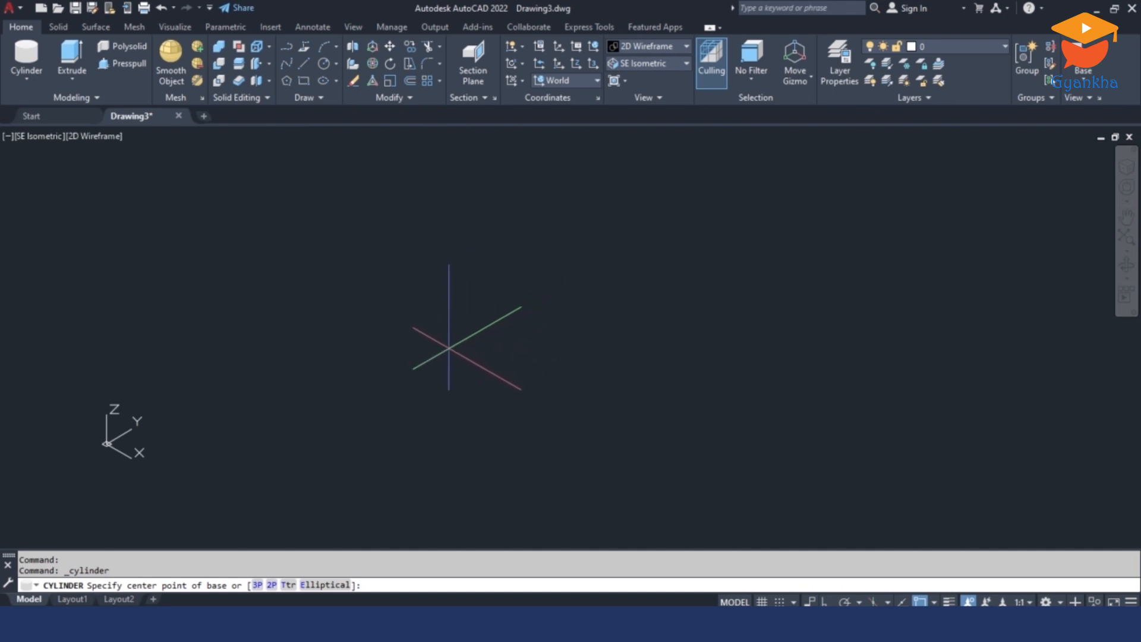
click(449, 347)
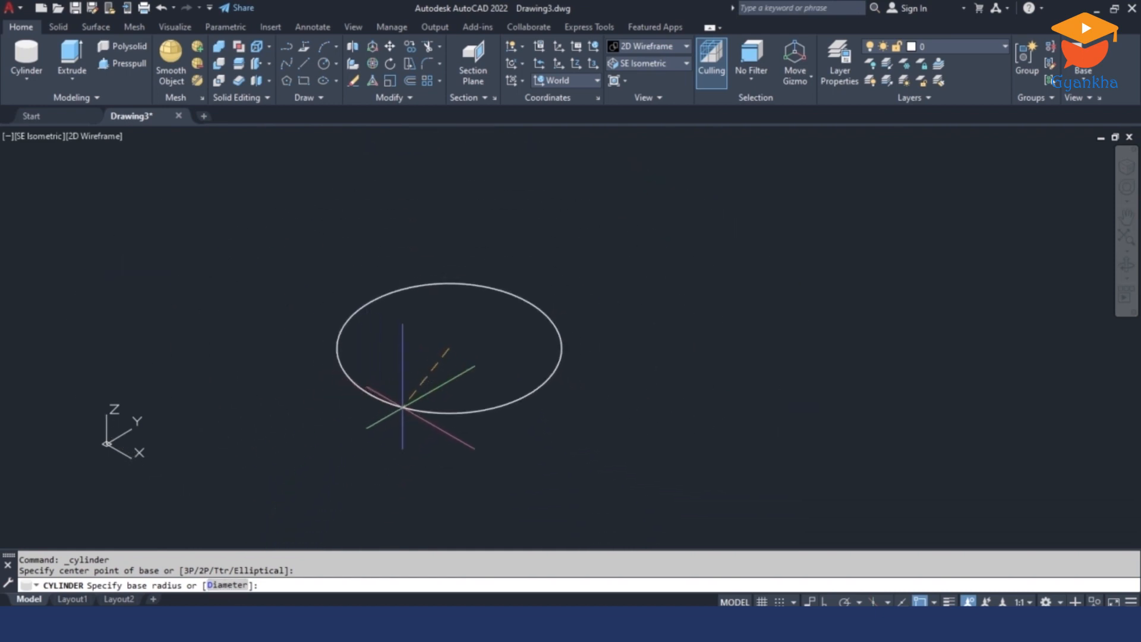
click(234, 586)
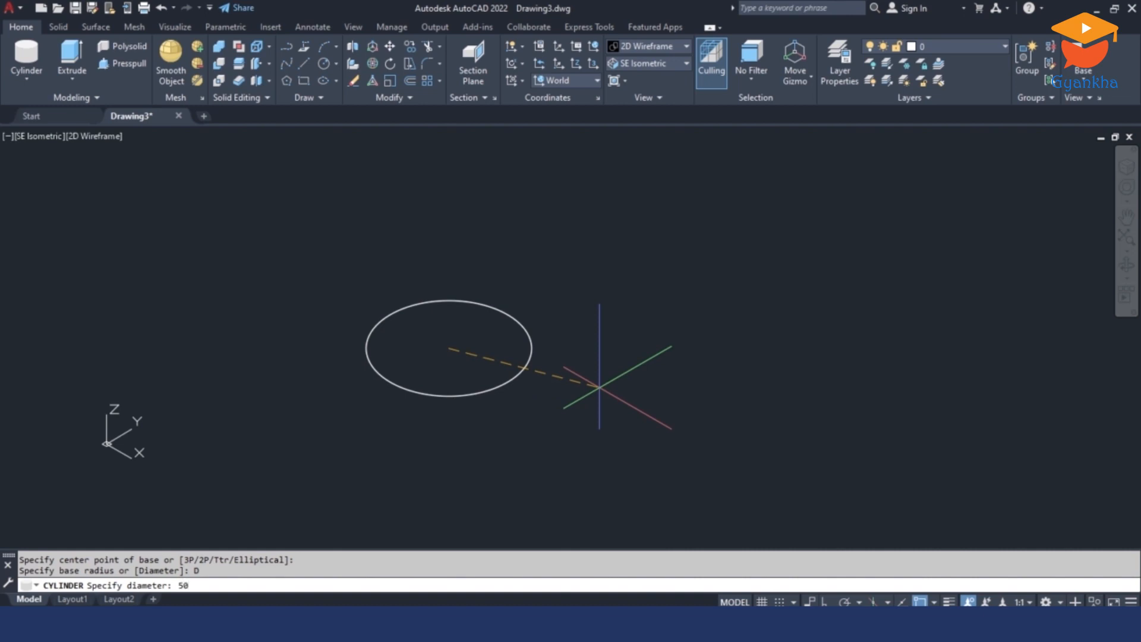
key(Return)
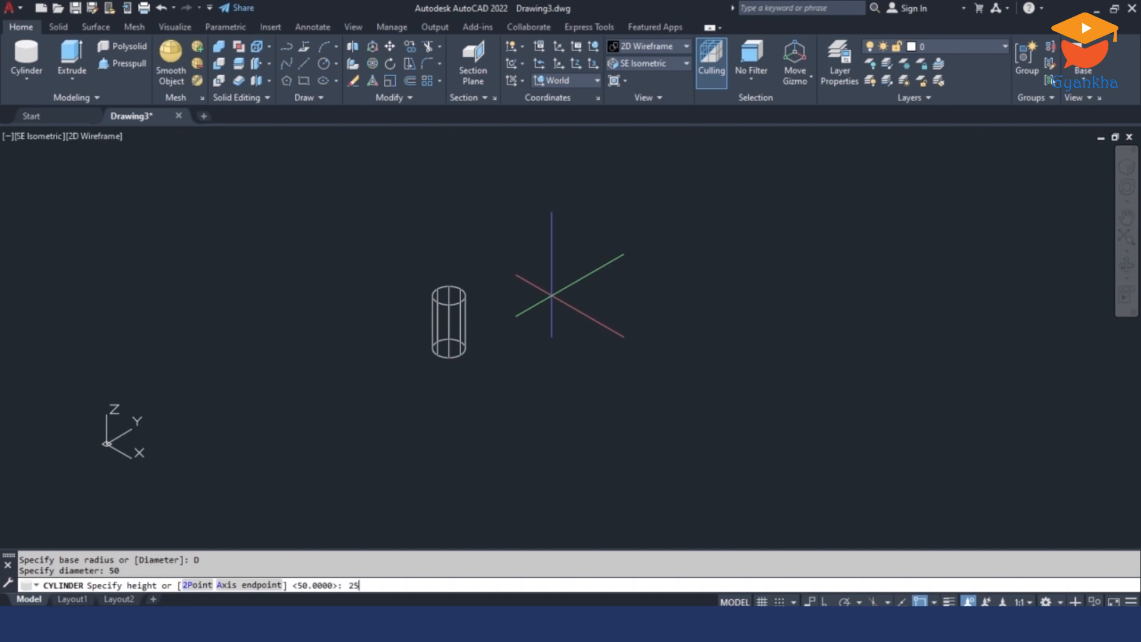
key(Return)
- Change the visual style of the view to Realistic
scroll(469, 279, up, 4)
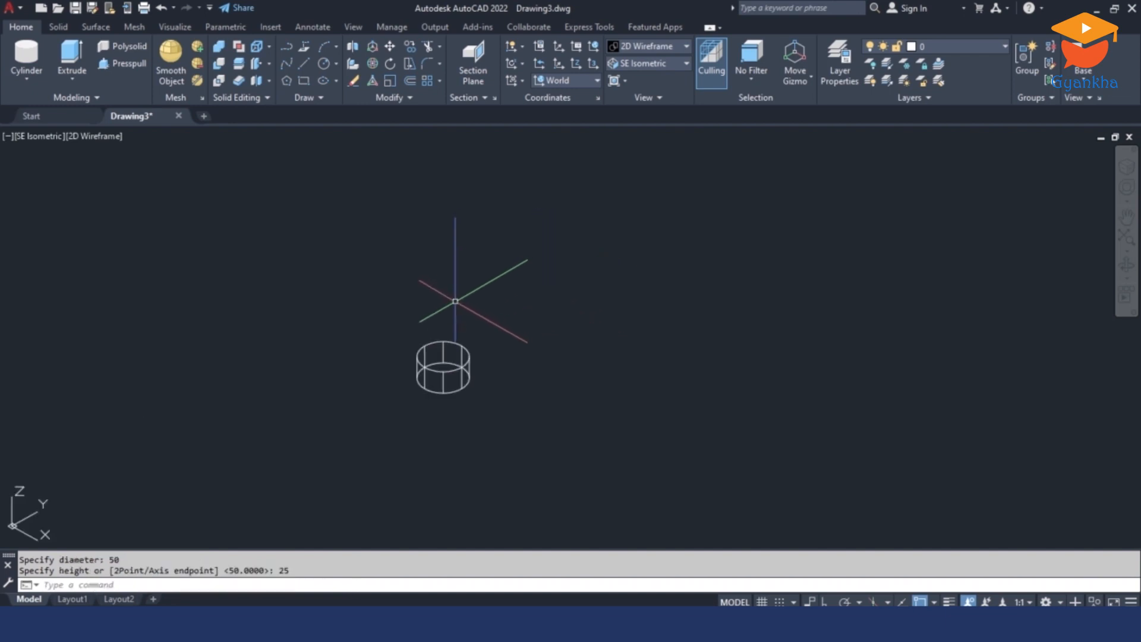
scroll(467, 361, up, 2)
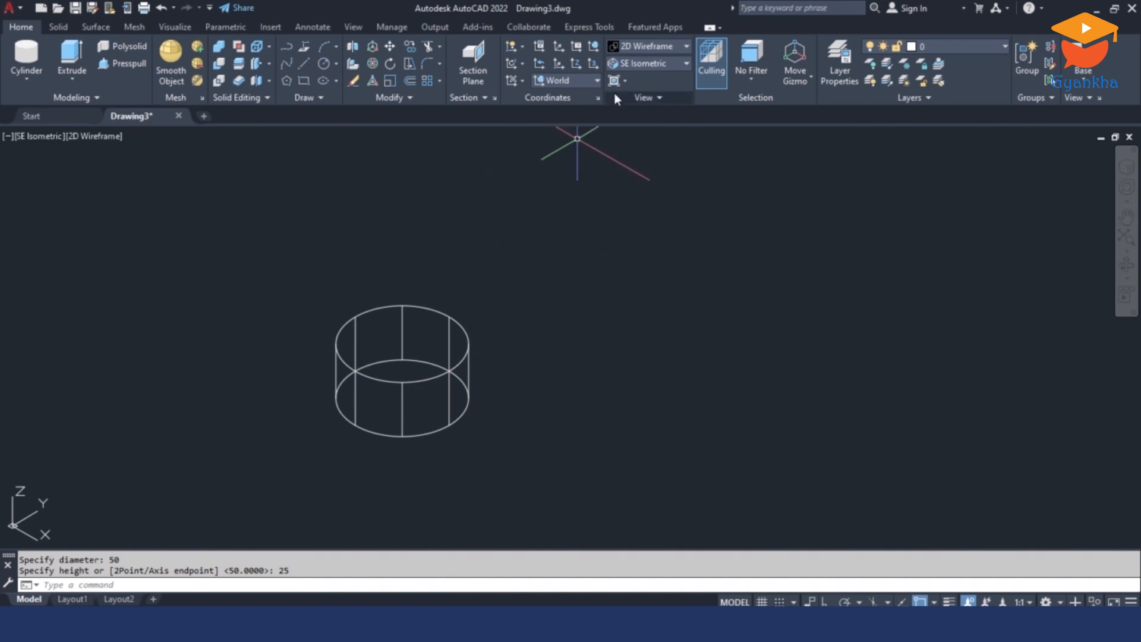
click(645, 47)
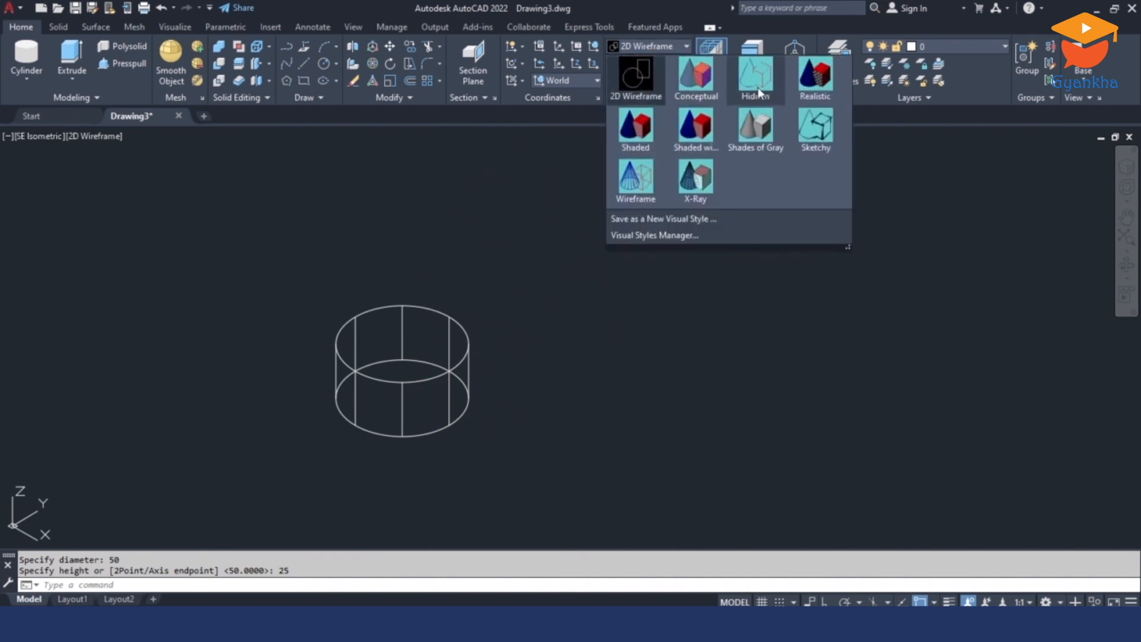
click(813, 84)
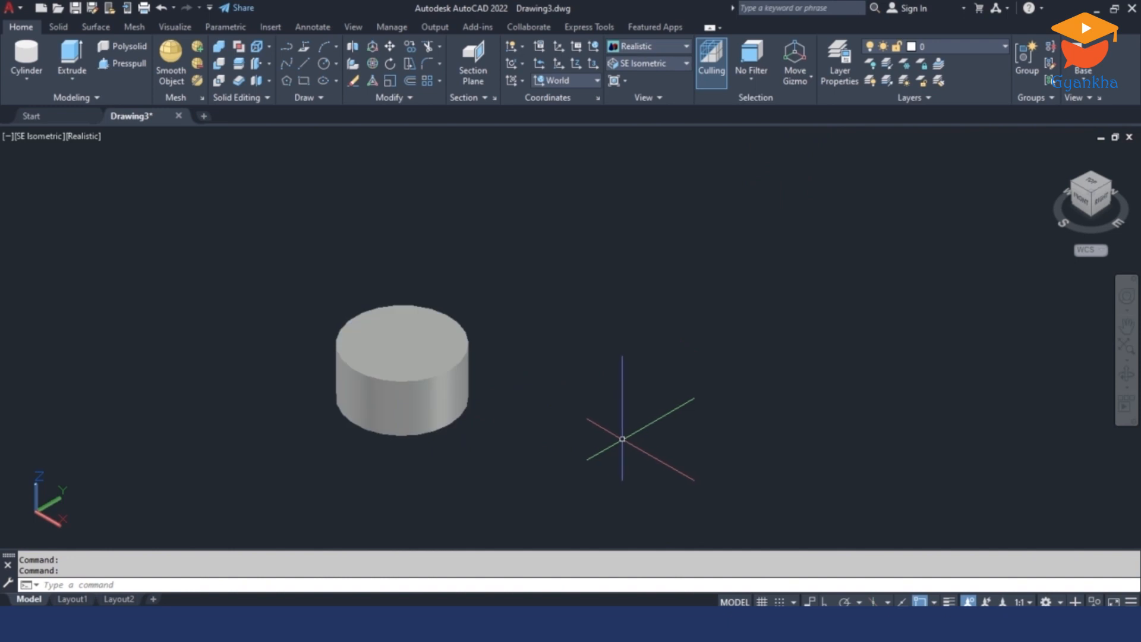
- Create a second cylinder beside the first with a base radius of 50 and a height of 50
click(27, 79)
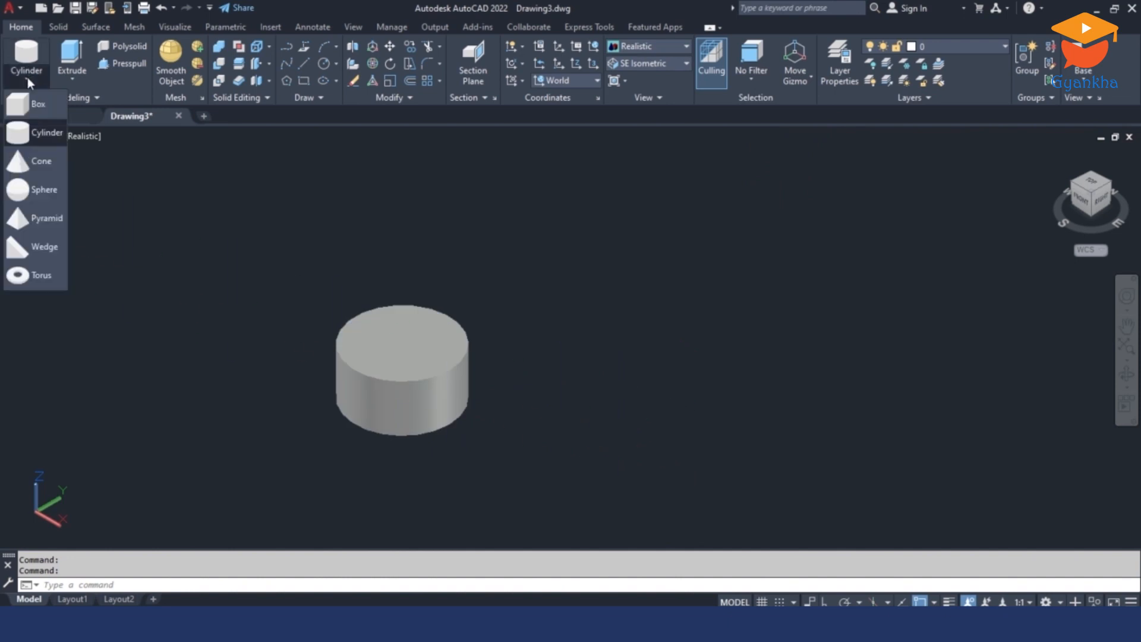
click(36, 133)
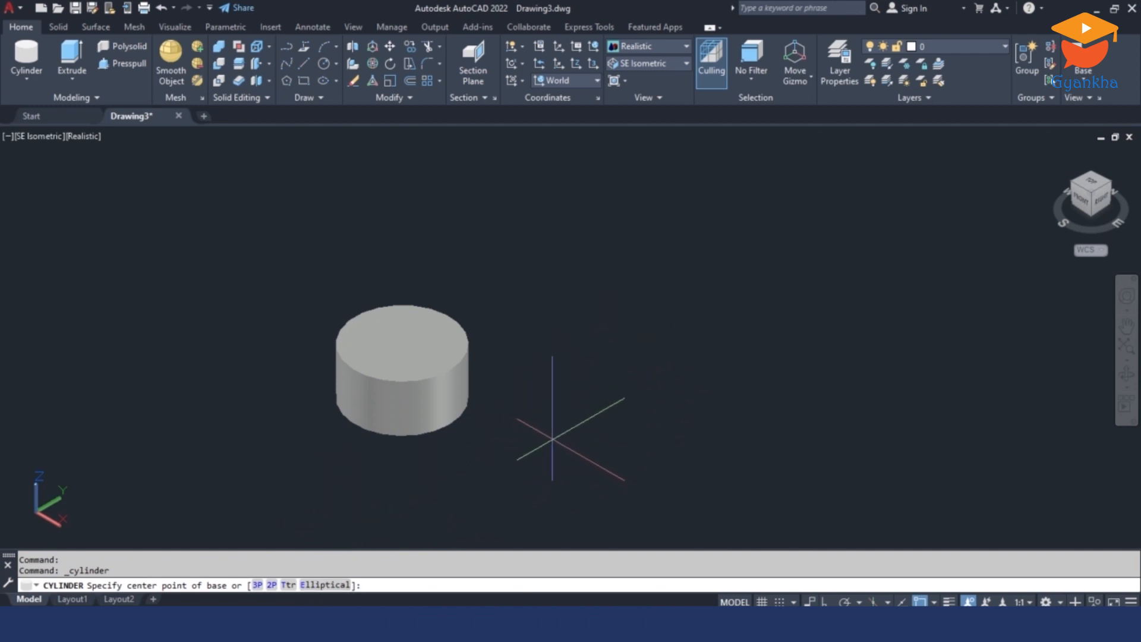
click(667, 365)
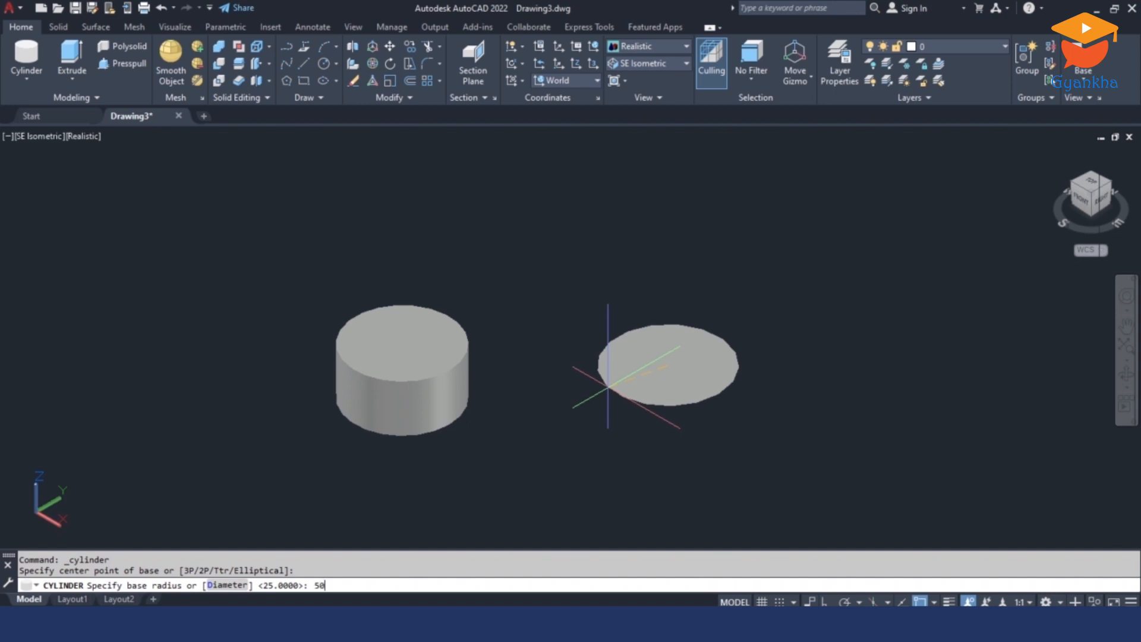
key(Return)
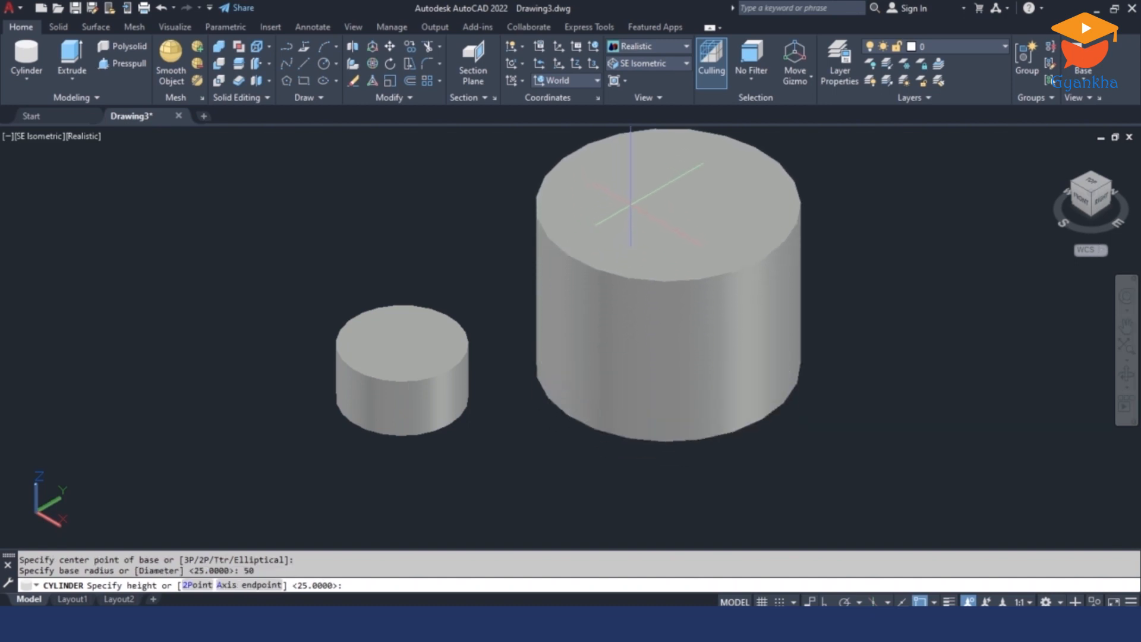
text(50)
key(Return)
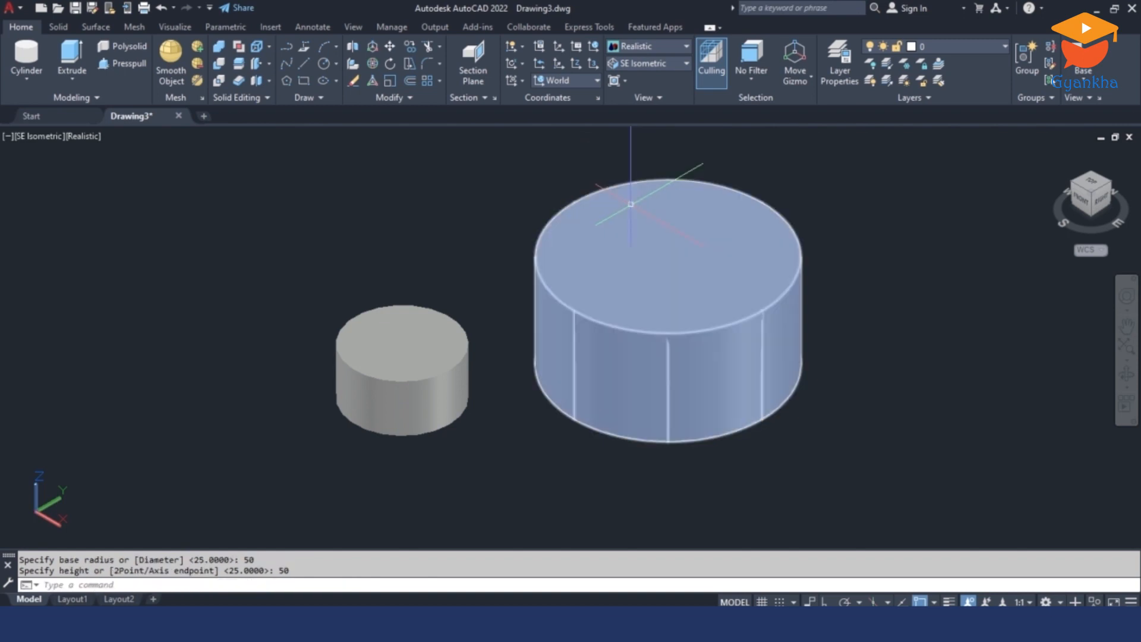
- Draw a freehand rectangle on the ground plane in the empty space beside the larger cylinder
scroll(612, 270, down, 2)
middle_drag(611, 269, 445, 321)
middle_drag(178, 224, 109, 244)
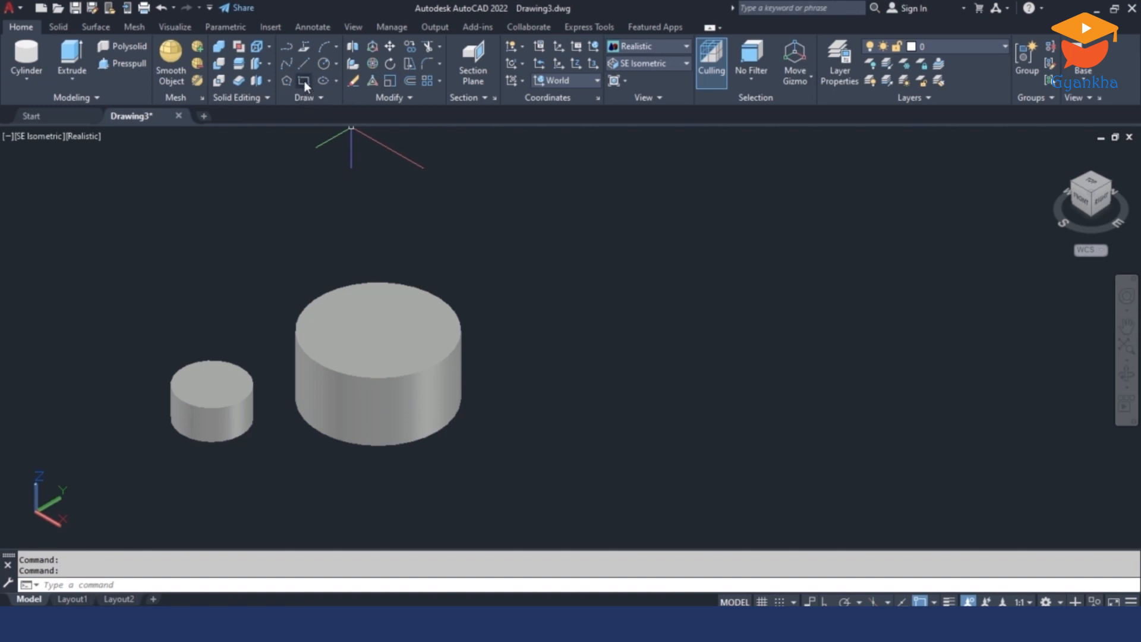
click(304, 79)
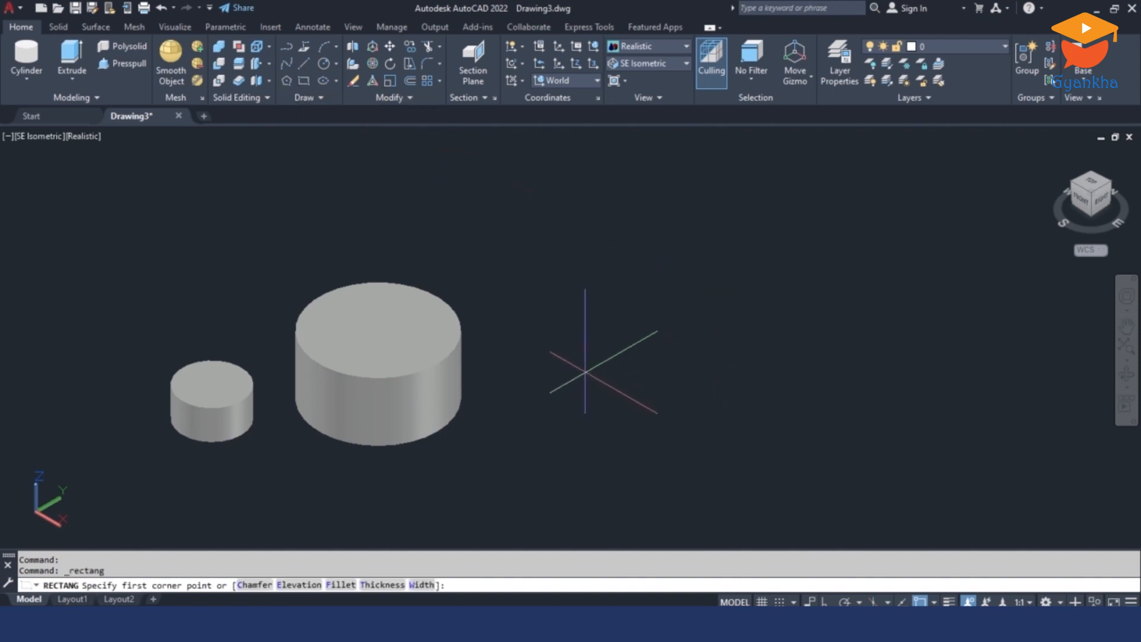
click(588, 371)
click(754, 353)
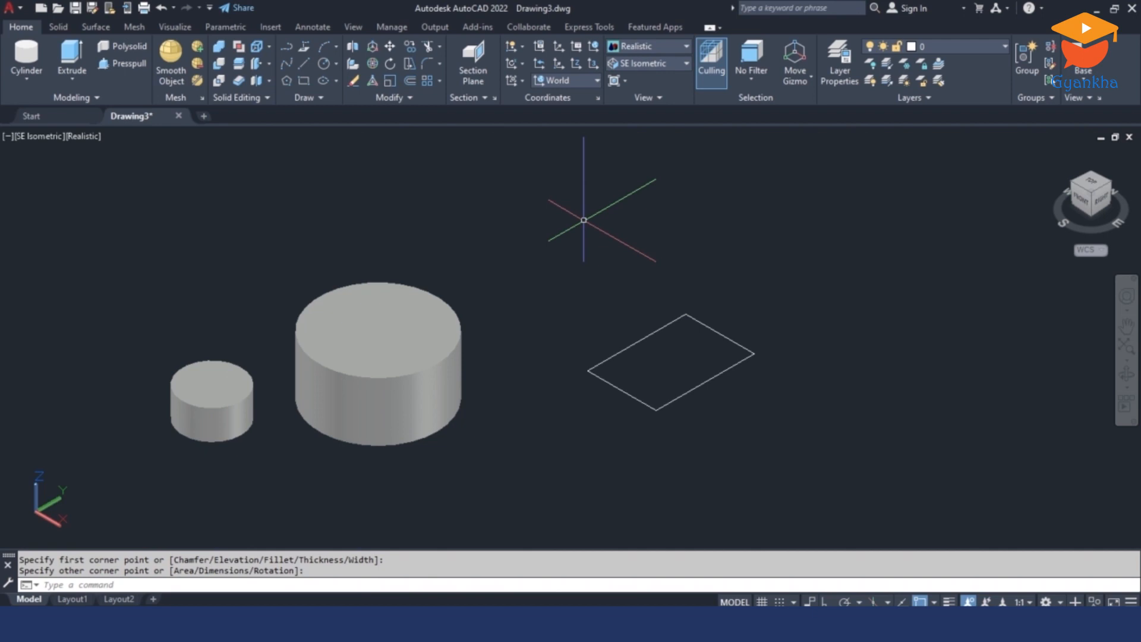
- Switch the coordinate system to the Right UCS and restore it to World
click(567, 80)
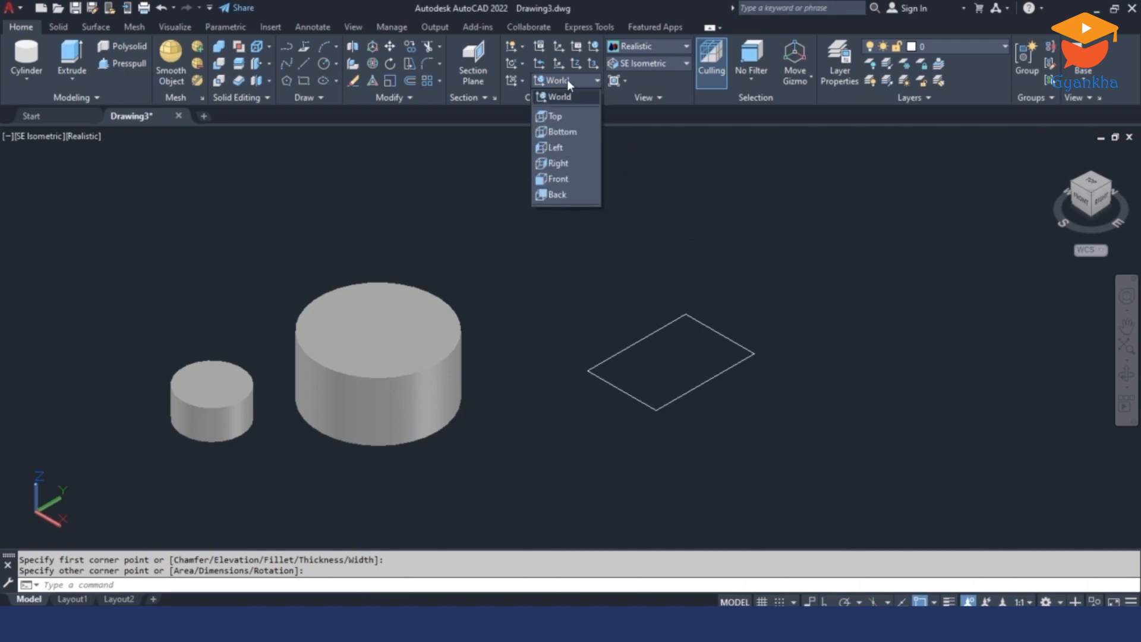
click(558, 162)
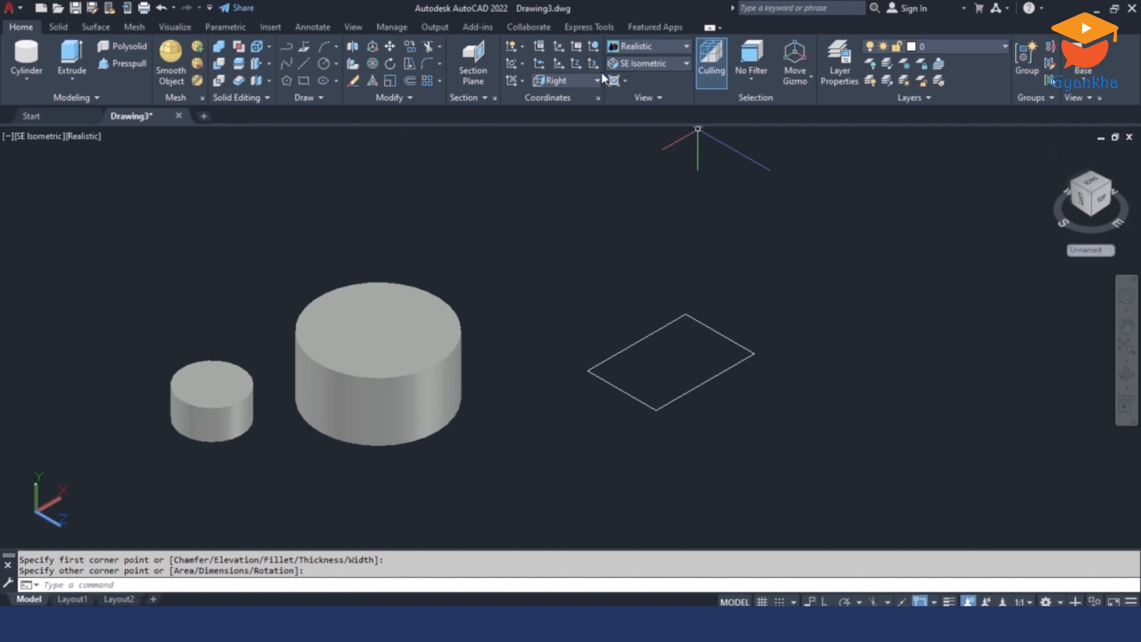
click(593, 47)
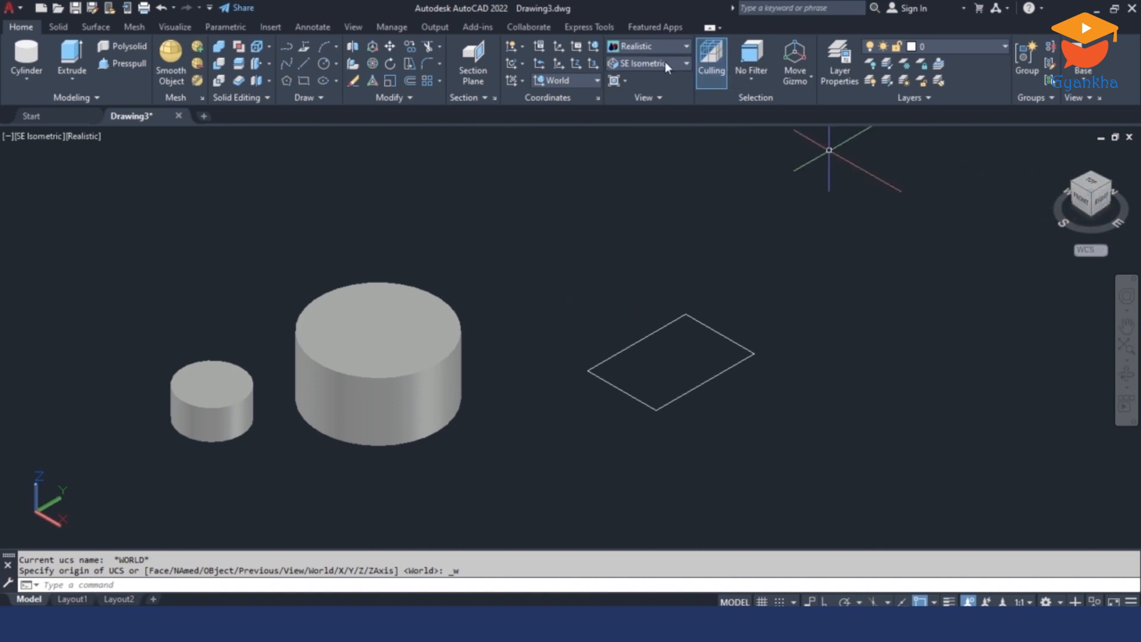
- Switch to the Right UCS and draw a freehand sideways cylinder about 81 units long, between the larger cylinder and the rectangle
click(564, 77)
click(559, 160)
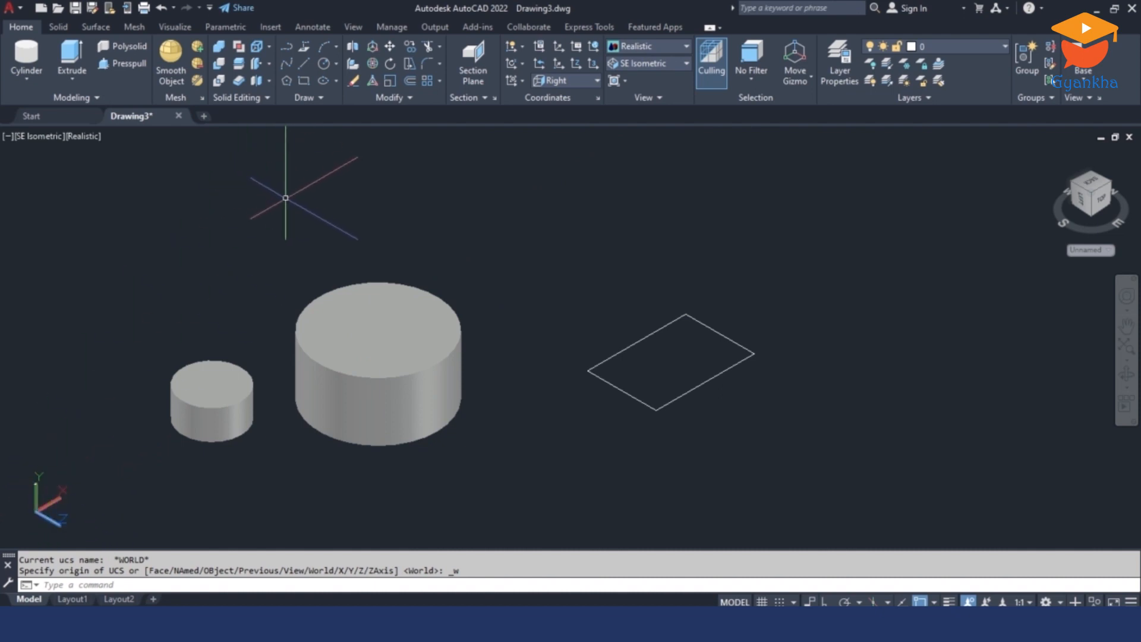
click(28, 85)
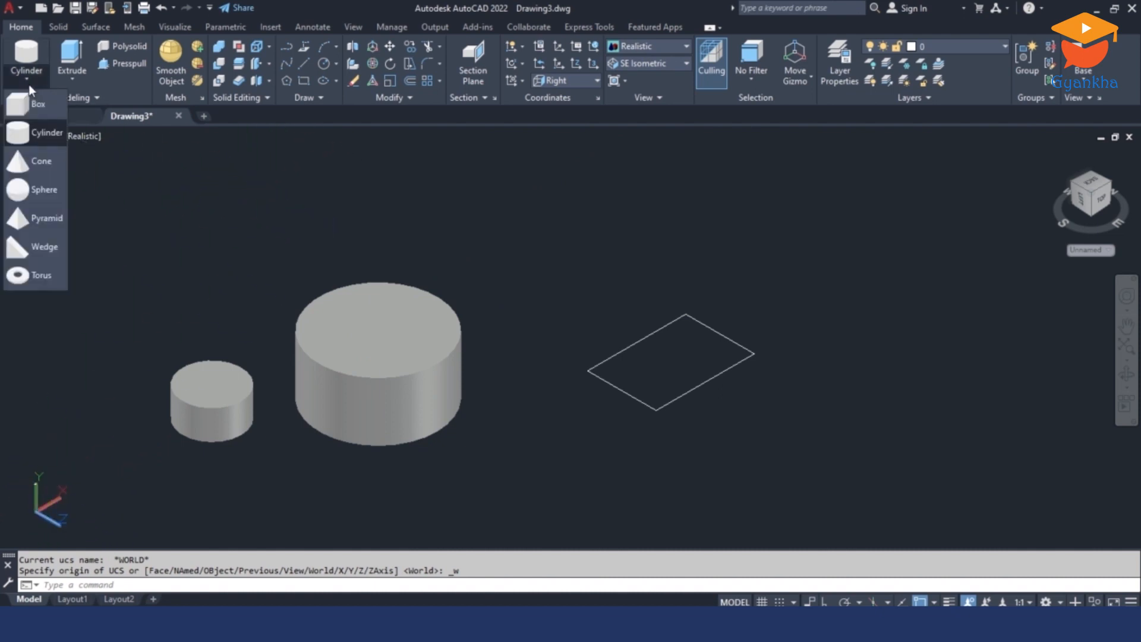
click(34, 132)
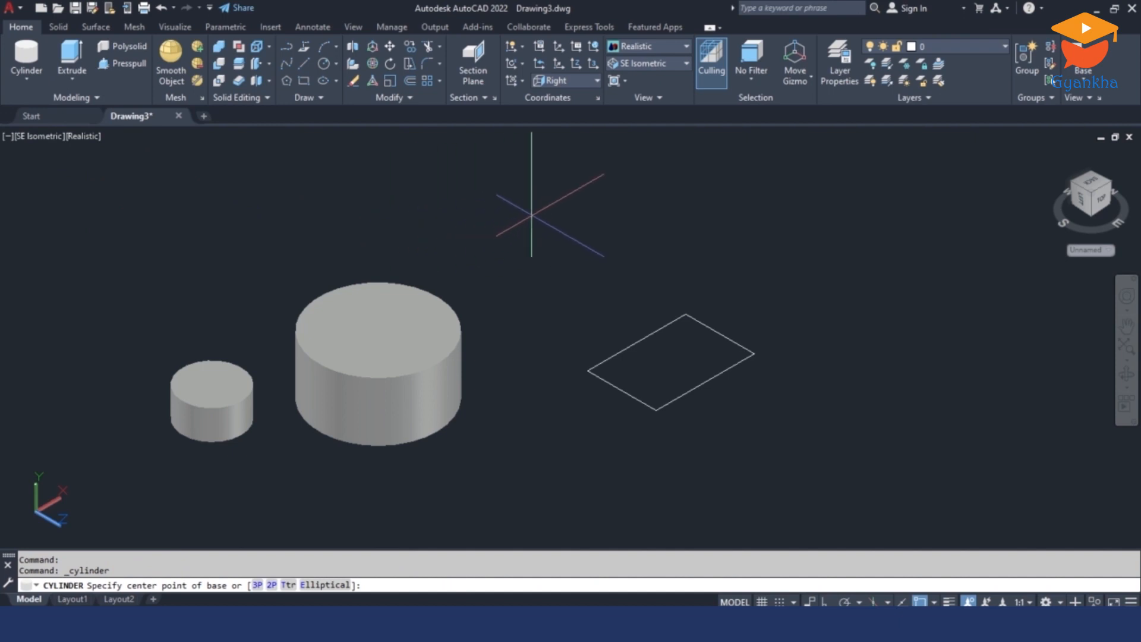
click(530, 212)
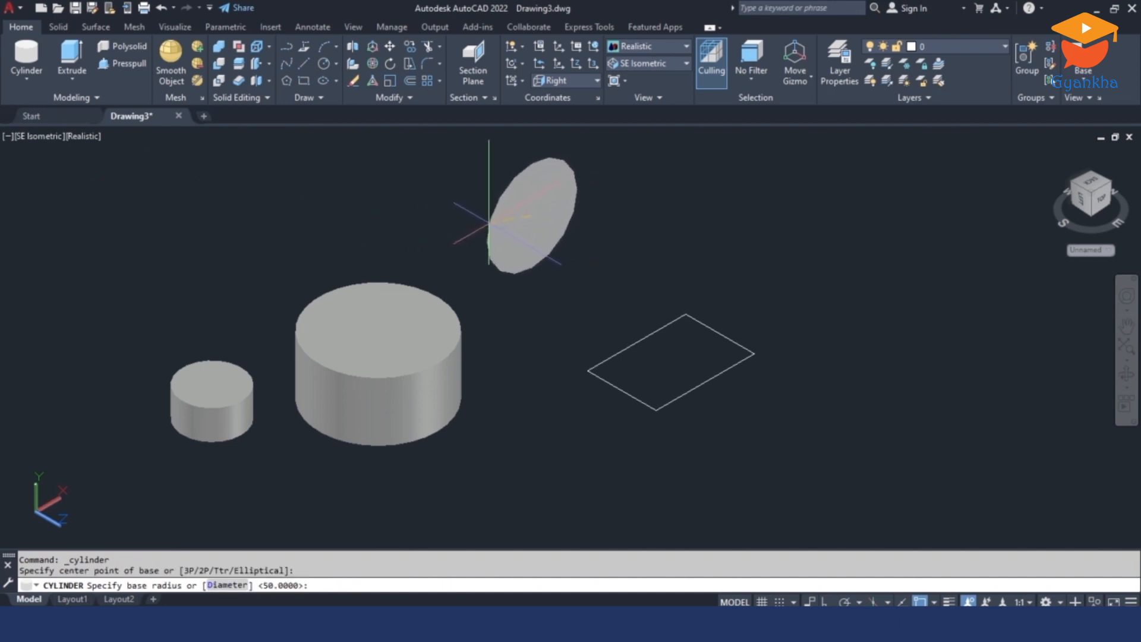
click(491, 221)
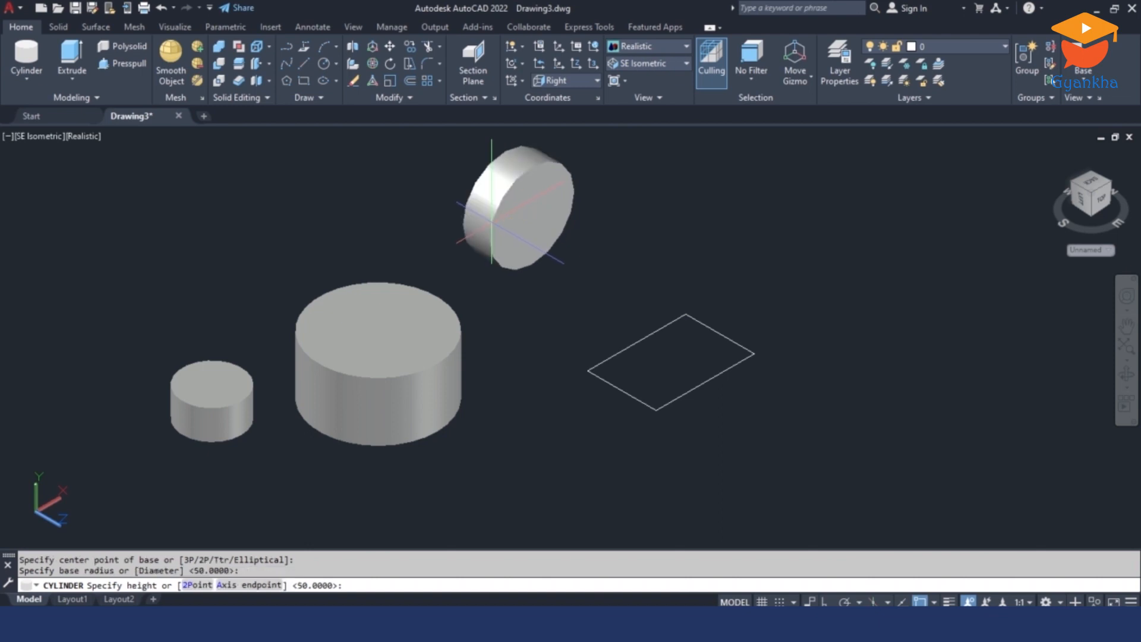
click(633, 259)
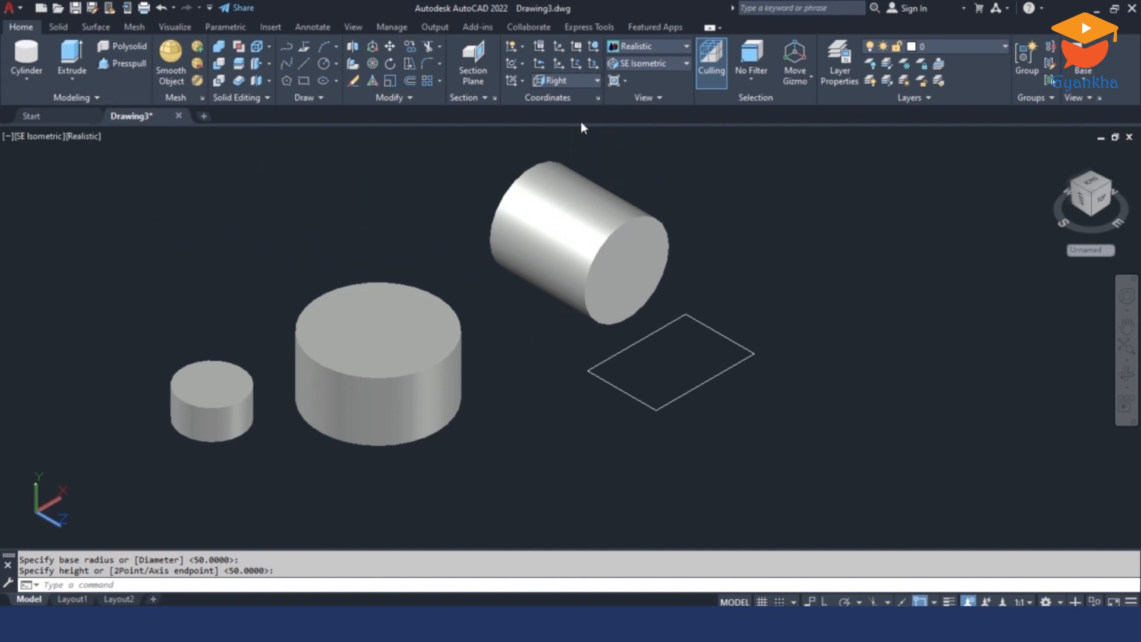
- Restore the World UCS and create a three-point cylinder through three corners of the rectangle, extending downward from it
click(594, 47)
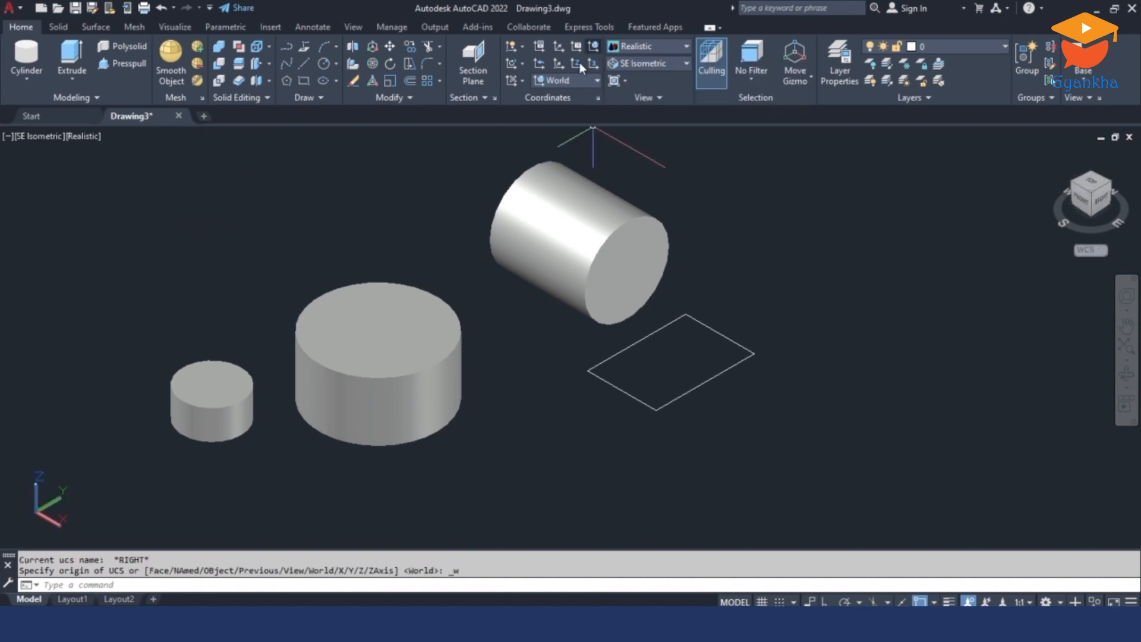
click(28, 55)
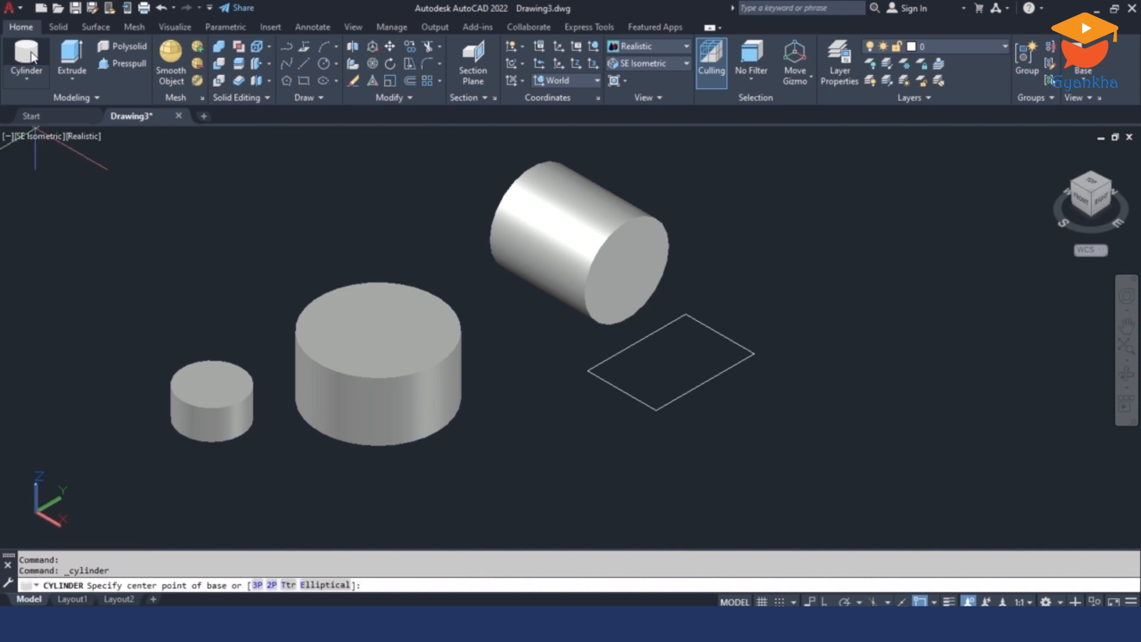
click(257, 586)
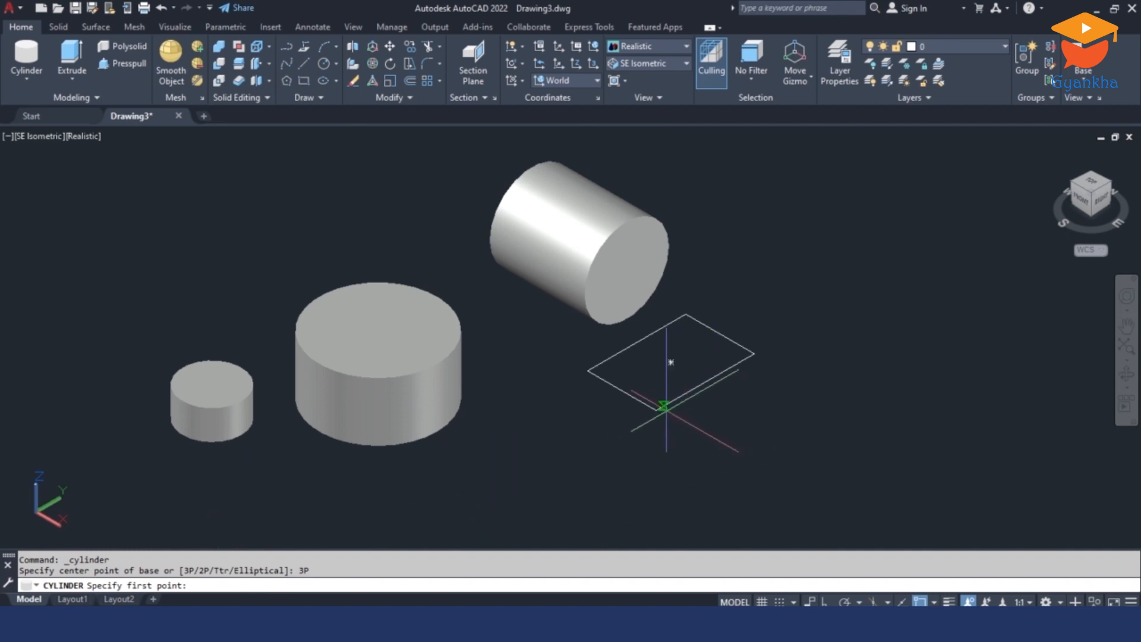
click(655, 409)
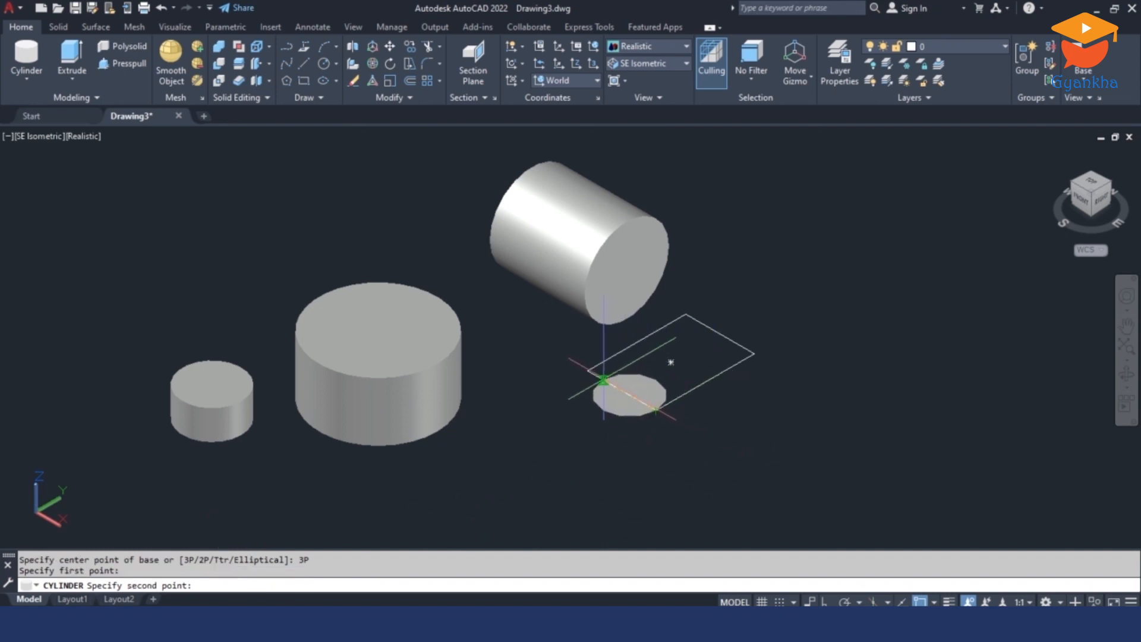
click(587, 369)
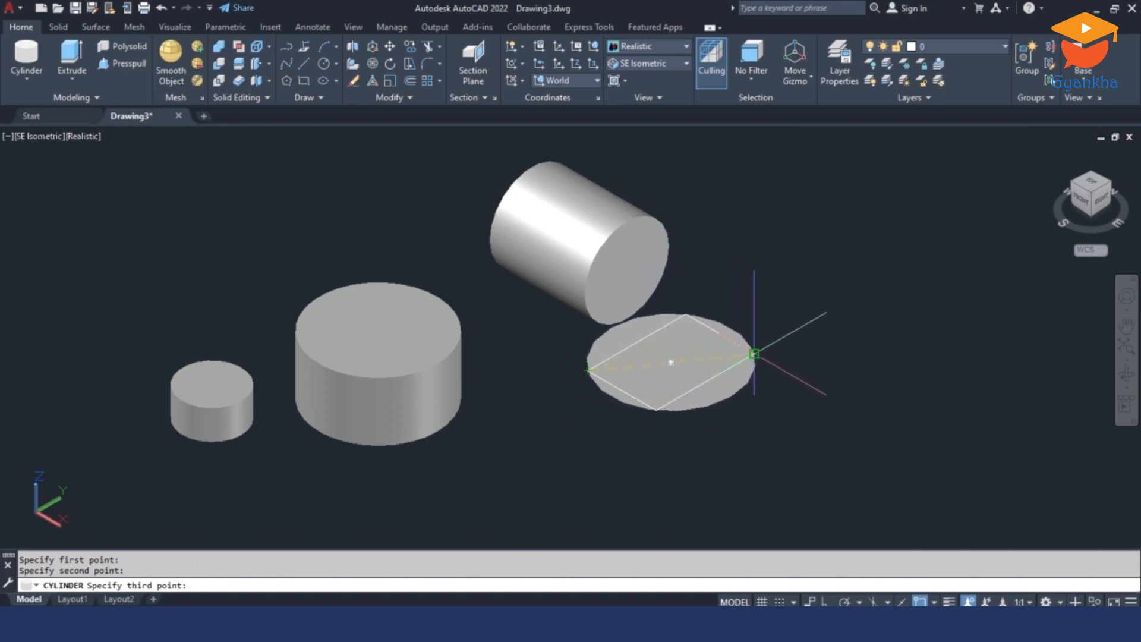
click(754, 354)
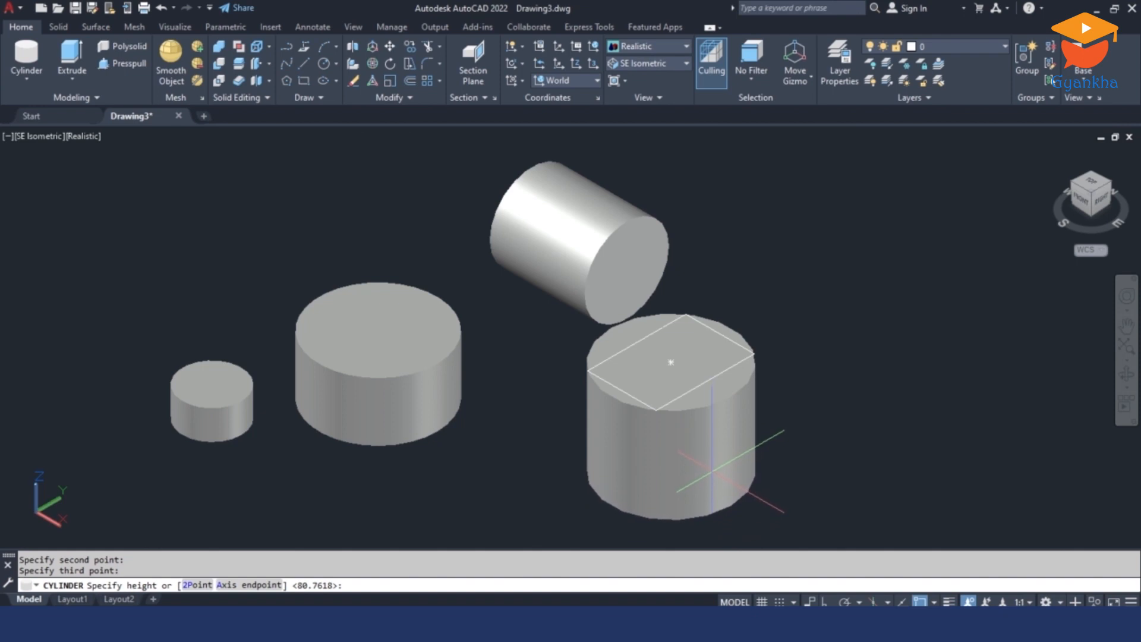
scroll(712, 471, down, 1)
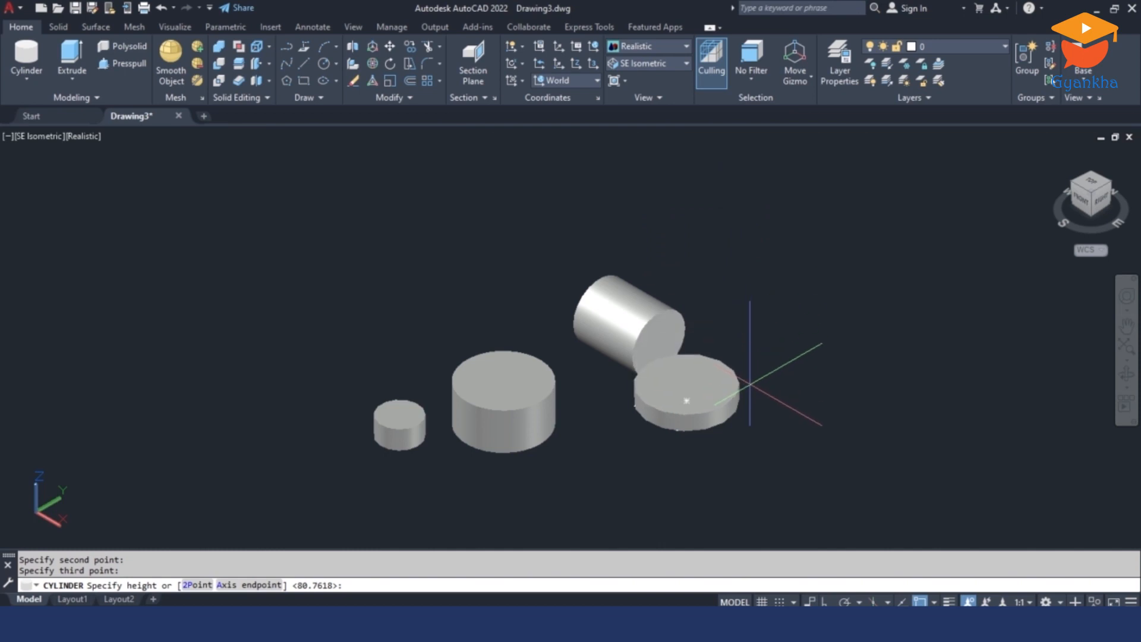
click(739, 499)
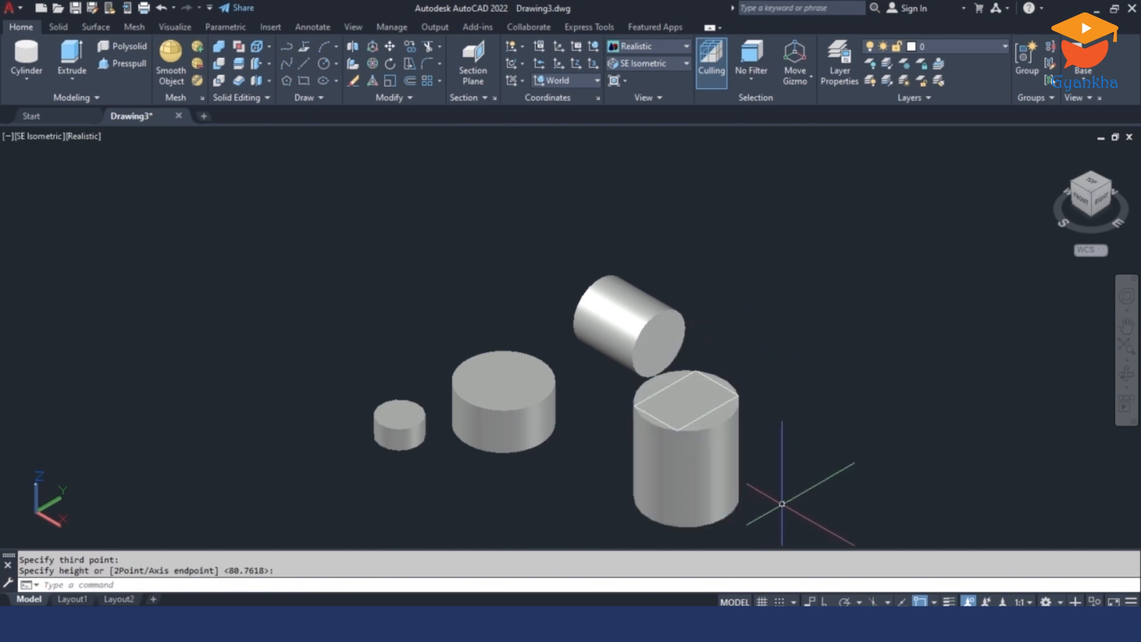
- Draw a freehand rectangle on the ground plane in the empty space to the right of the three-point cylinder
middle_drag(784, 500, 515, 439)
click(304, 81)
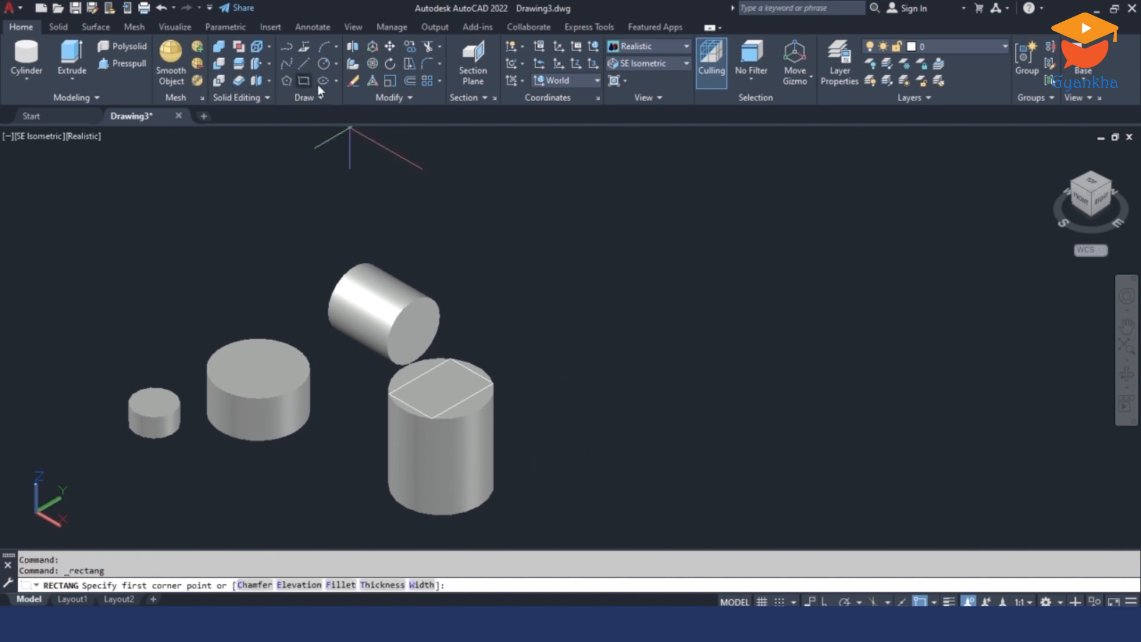
click(680, 384)
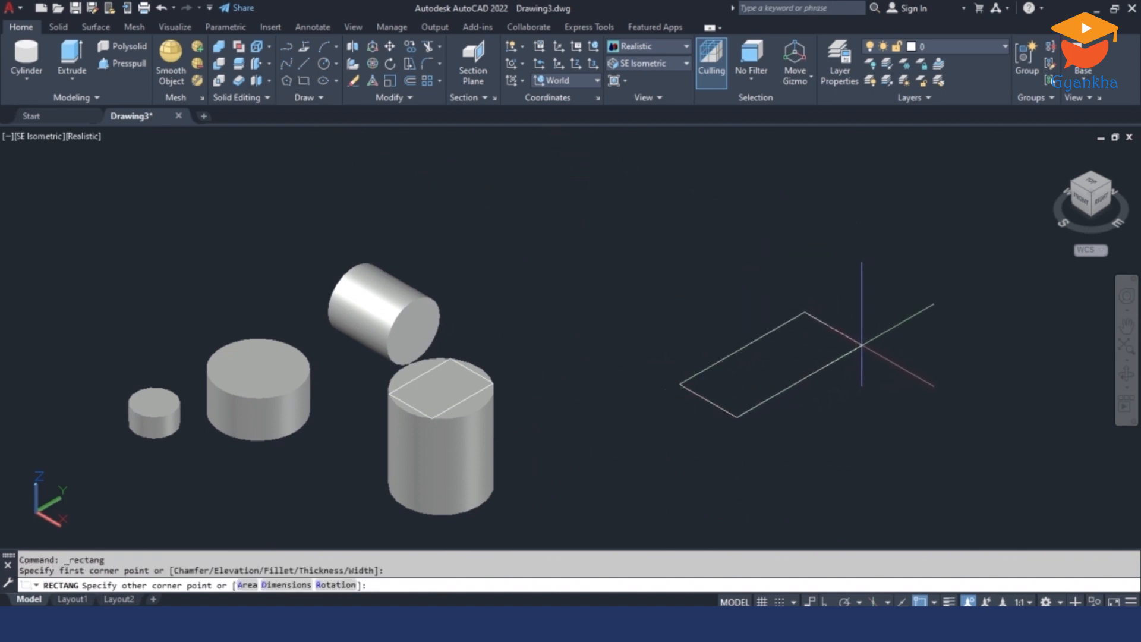
click(863, 376)
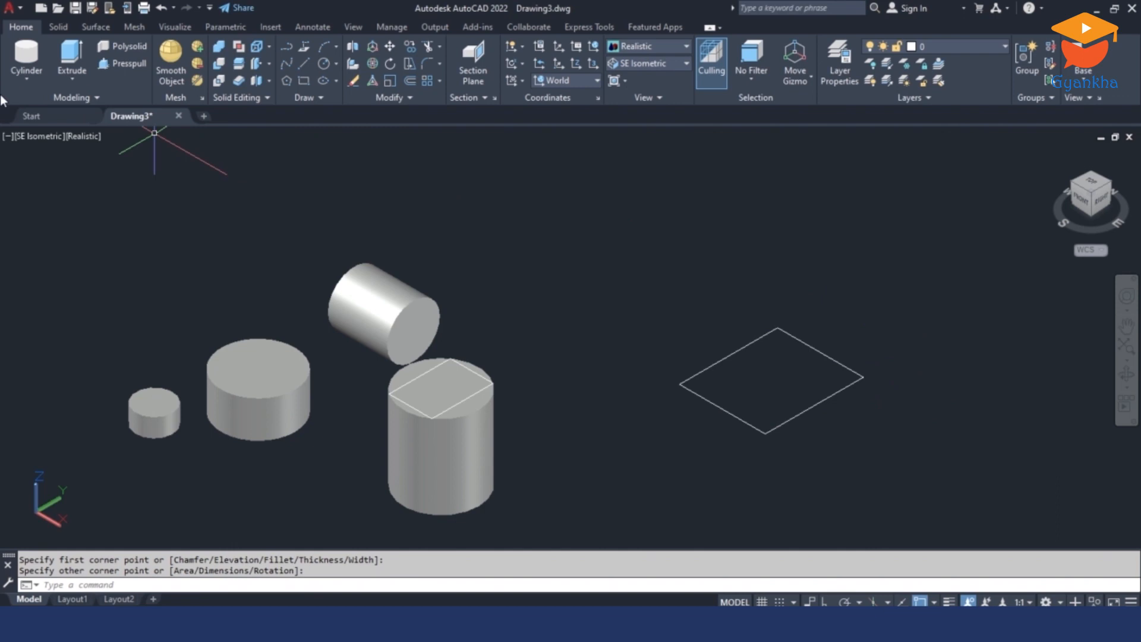
- Create a two-point cylinder using the new rectangle's lower-left edge as its diameter, extending about 108 units downward
click(23, 56)
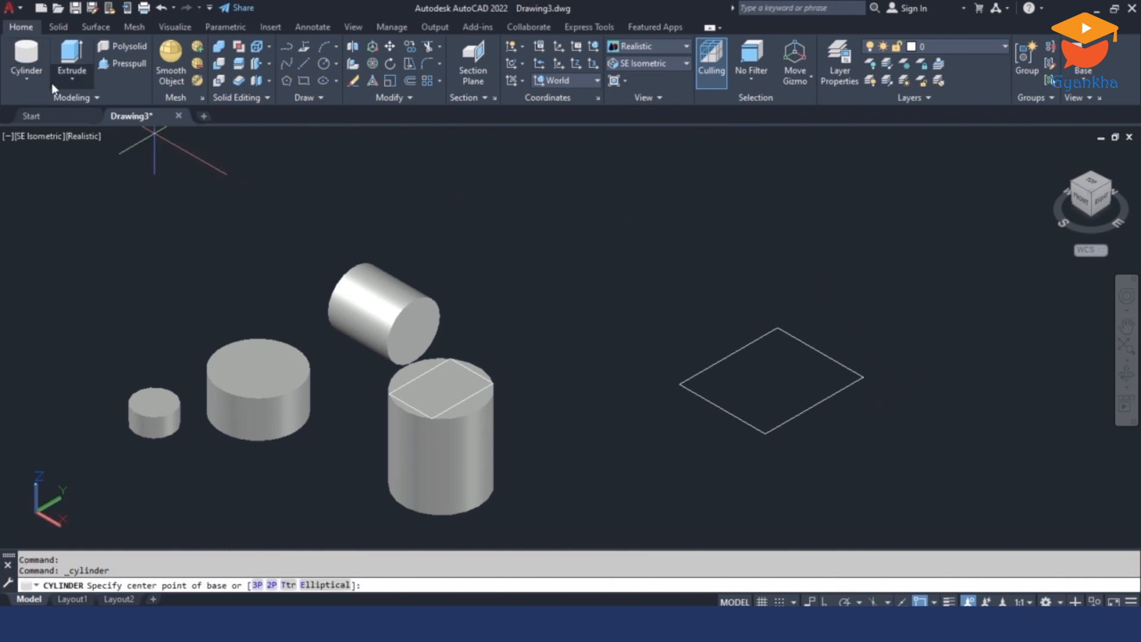
click(271, 585)
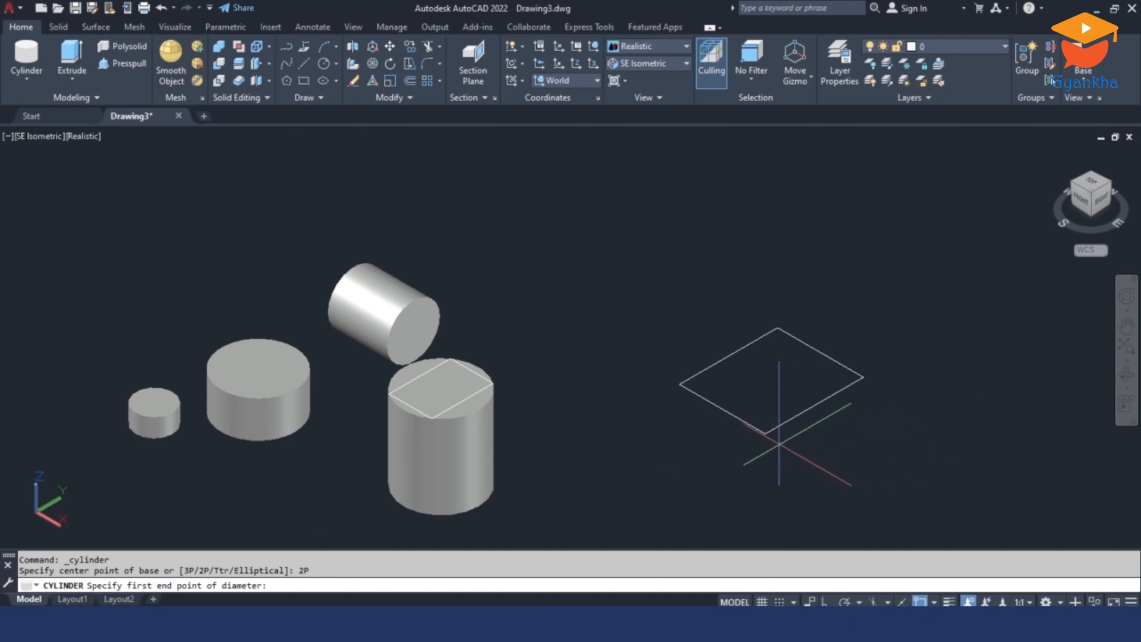
click(765, 433)
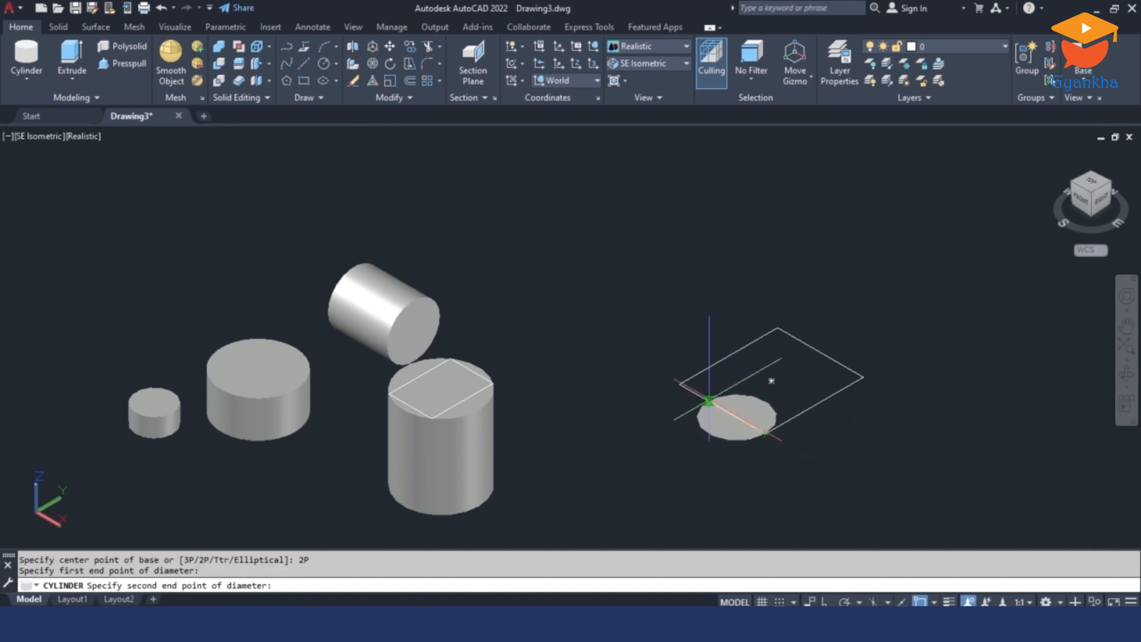
click(681, 385)
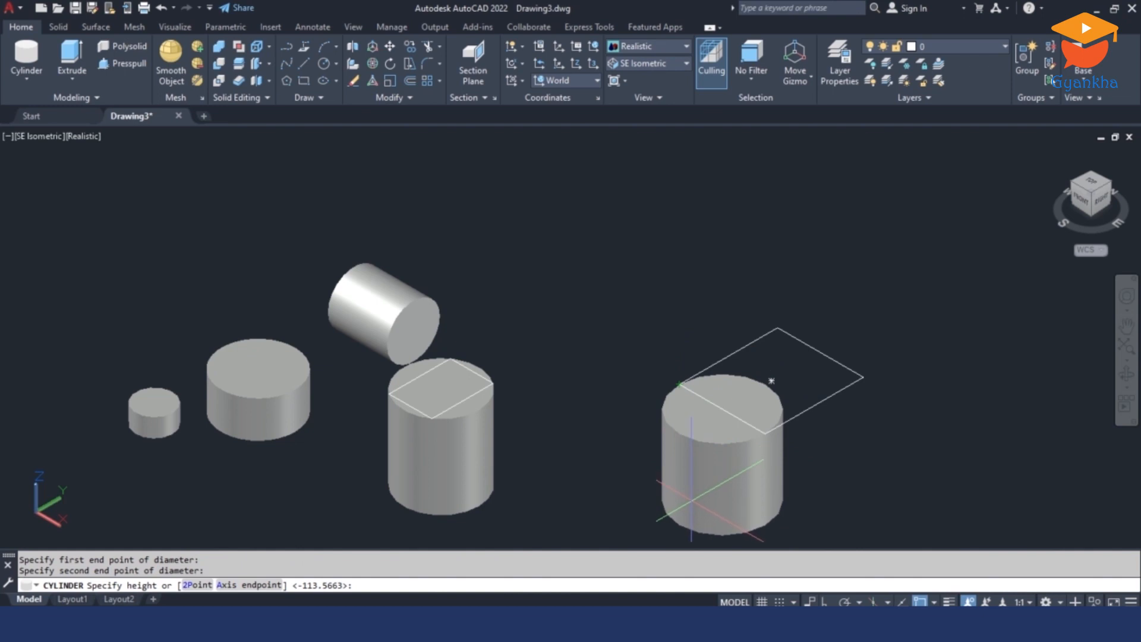
click(691, 499)
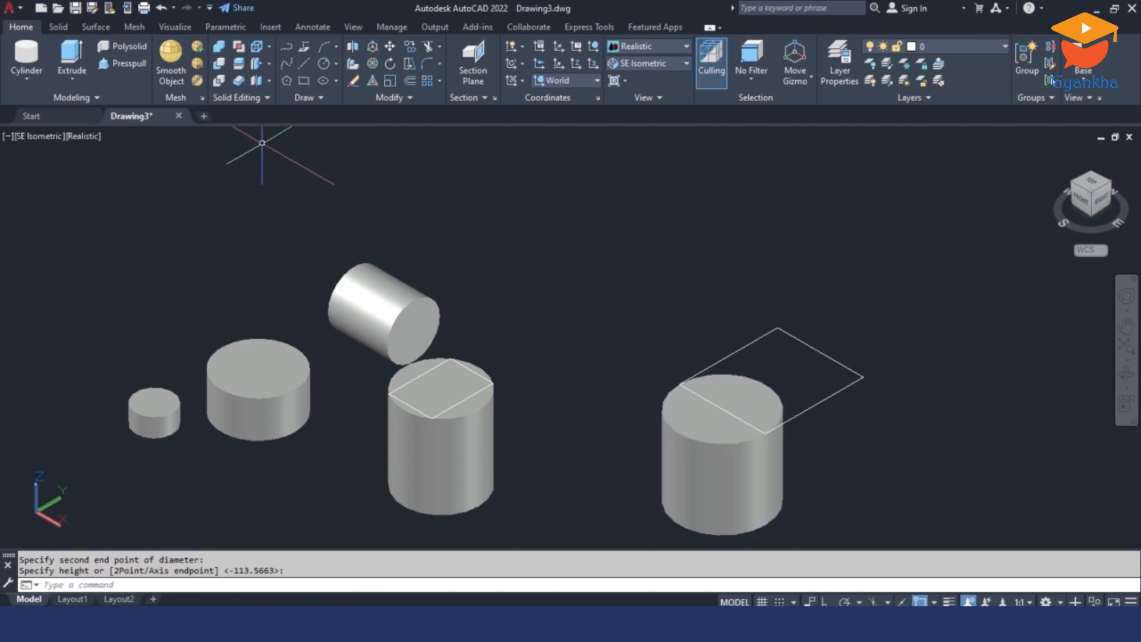
- Create a Ttr cylinder tangent to the two edges meeting at the same rectangle's right corner, with radius 75 and about 167 units upward
click(28, 55)
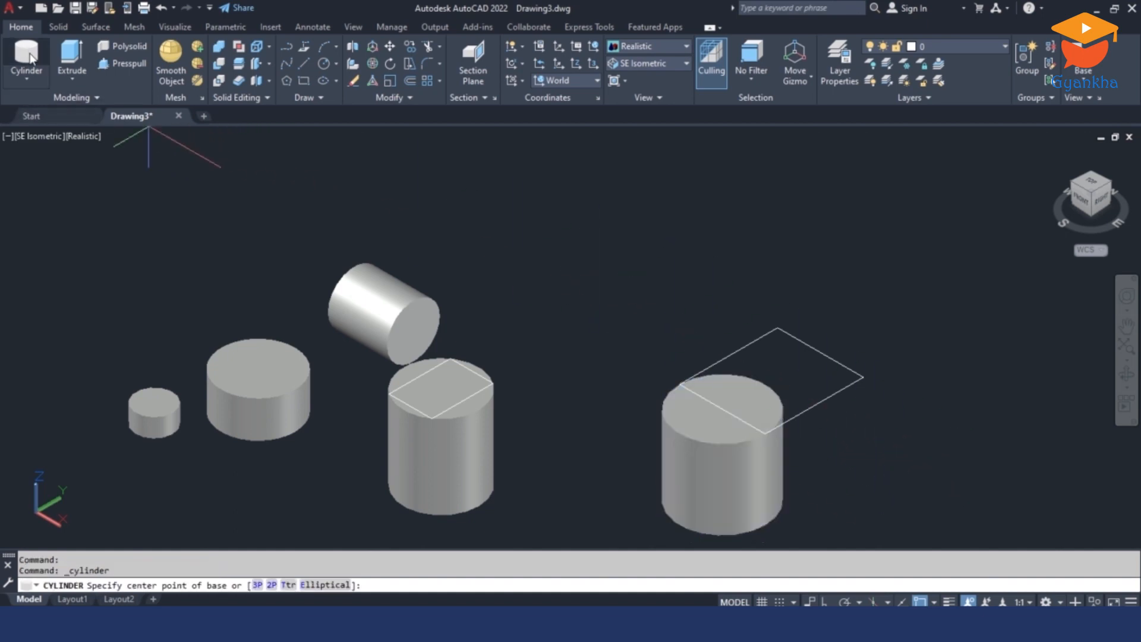
click(292, 585)
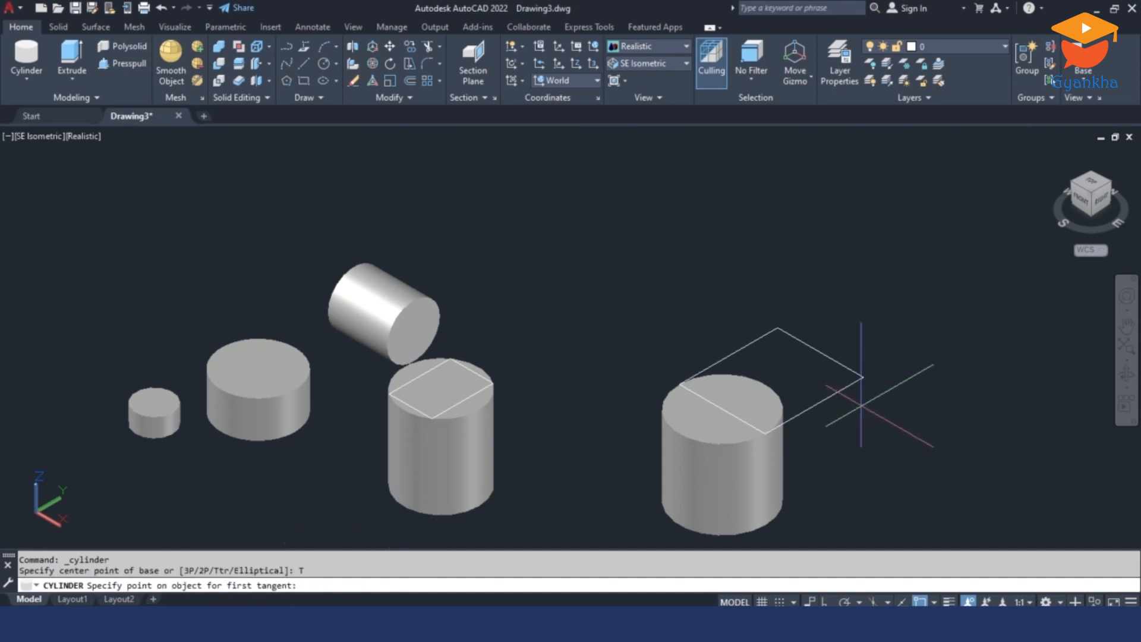
click(835, 393)
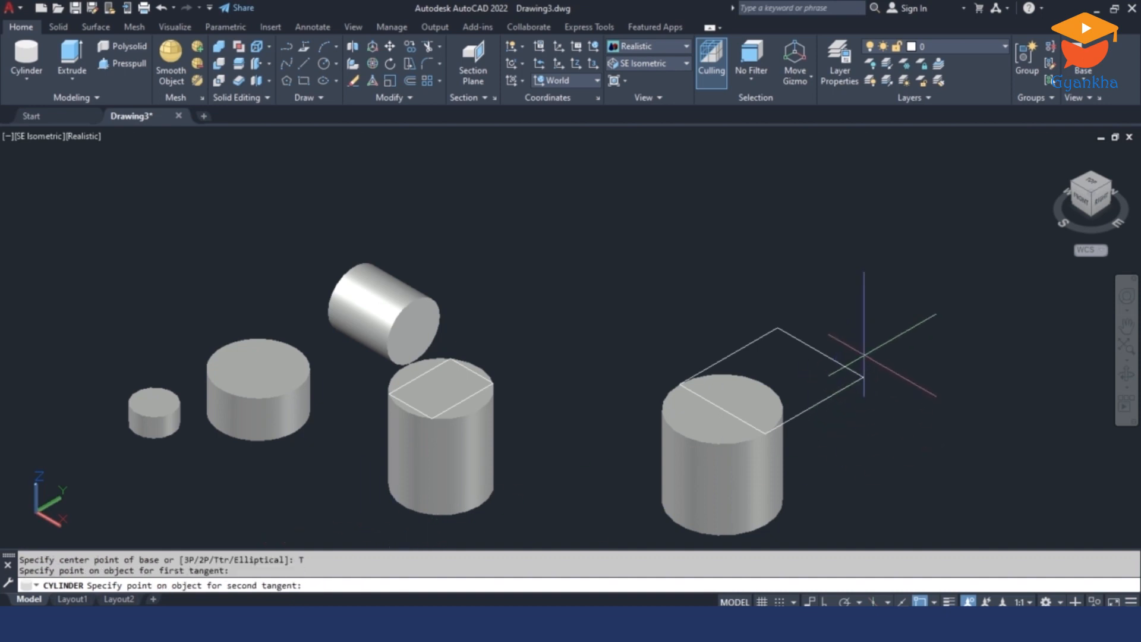
click(841, 364)
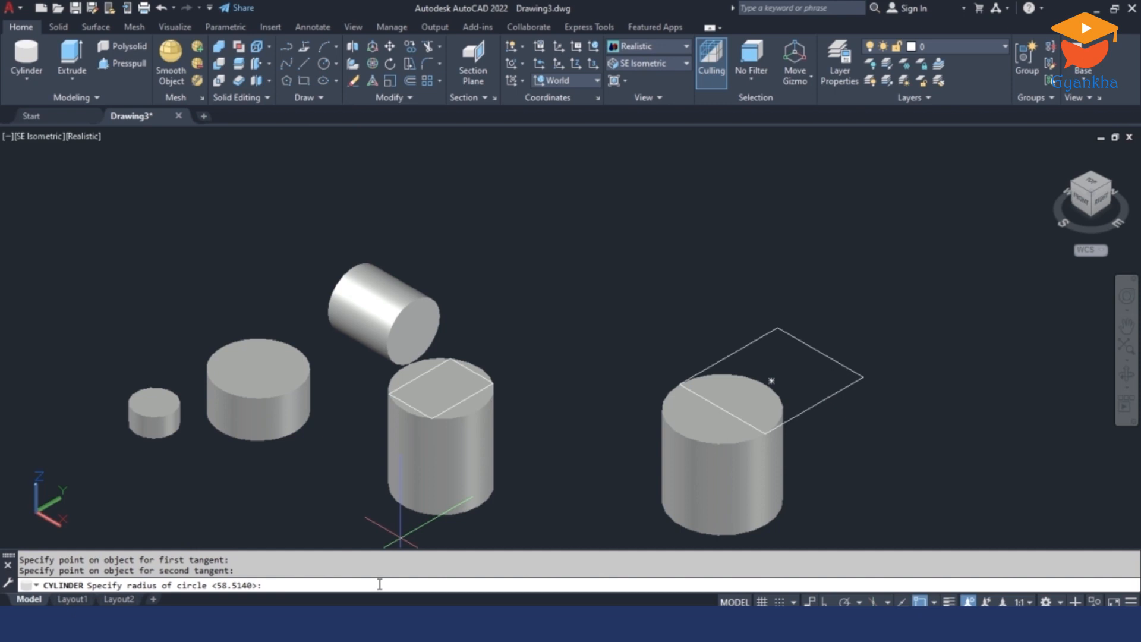
key(Return)
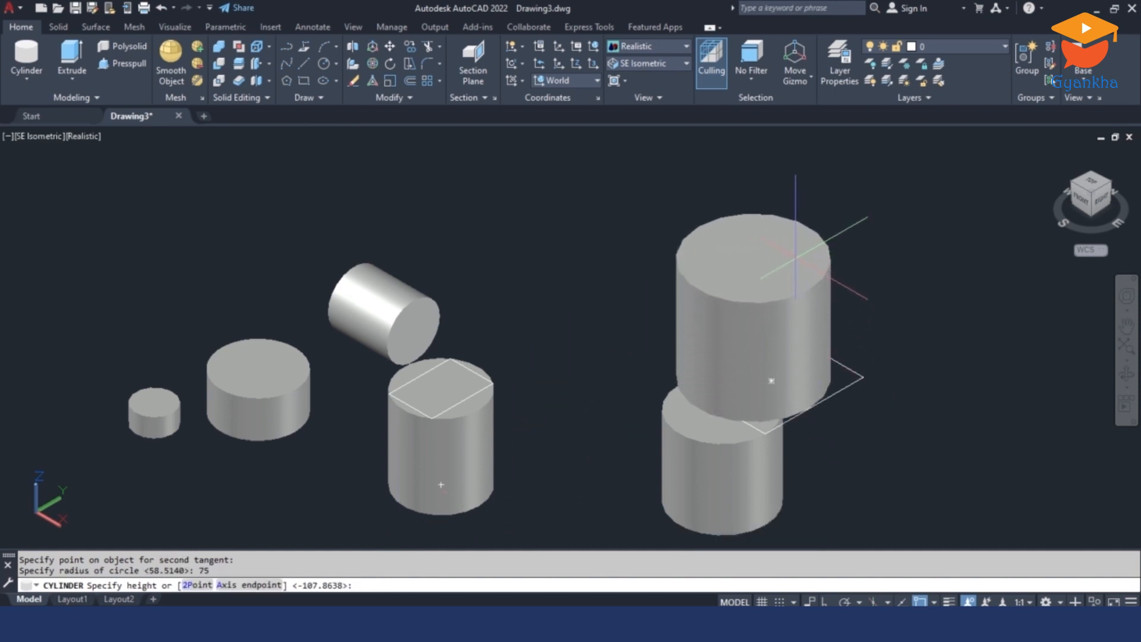
click(787, 235)
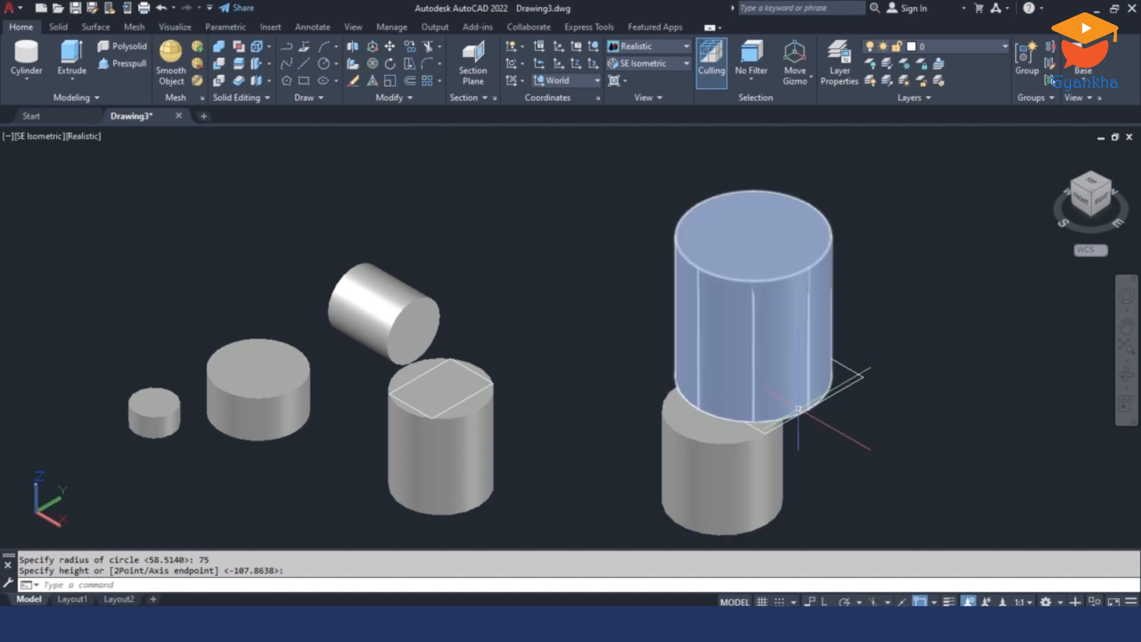
click(842, 234)
- Draw another freehand rectangle on the ground plane in the empty space to the right of the tangent cylinder
middle_drag(878, 301, 622, 301)
click(305, 80)
click(694, 408)
click(853, 410)
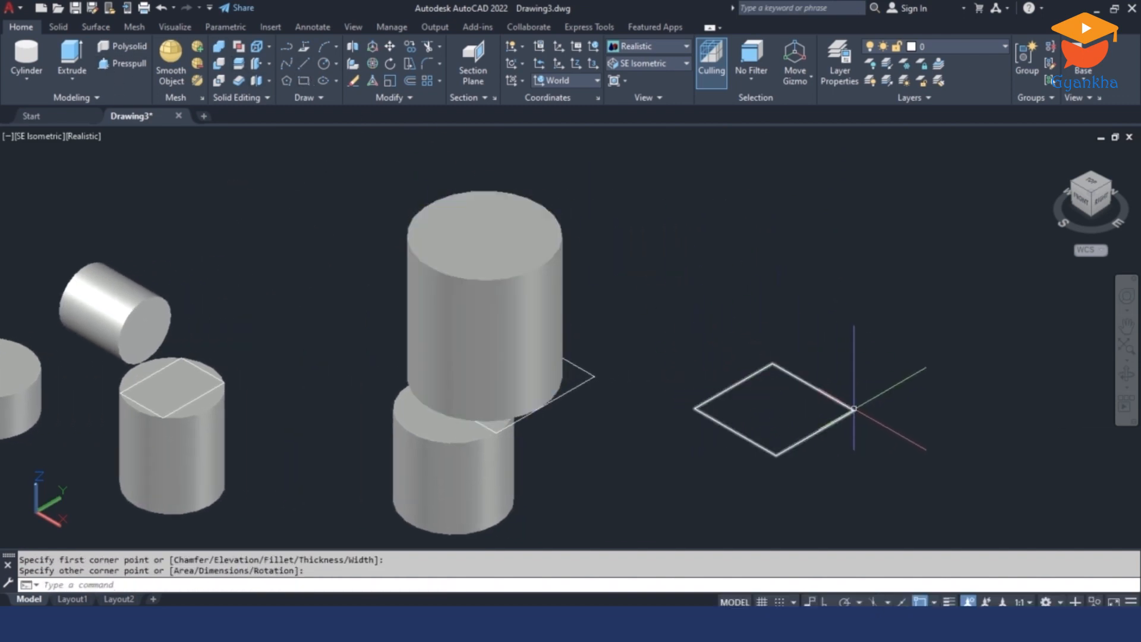
- Create an upright elliptical cylinder with its first axis along the newest rectangle's lower-right edge and a shorter freehand second axis
click(36, 55)
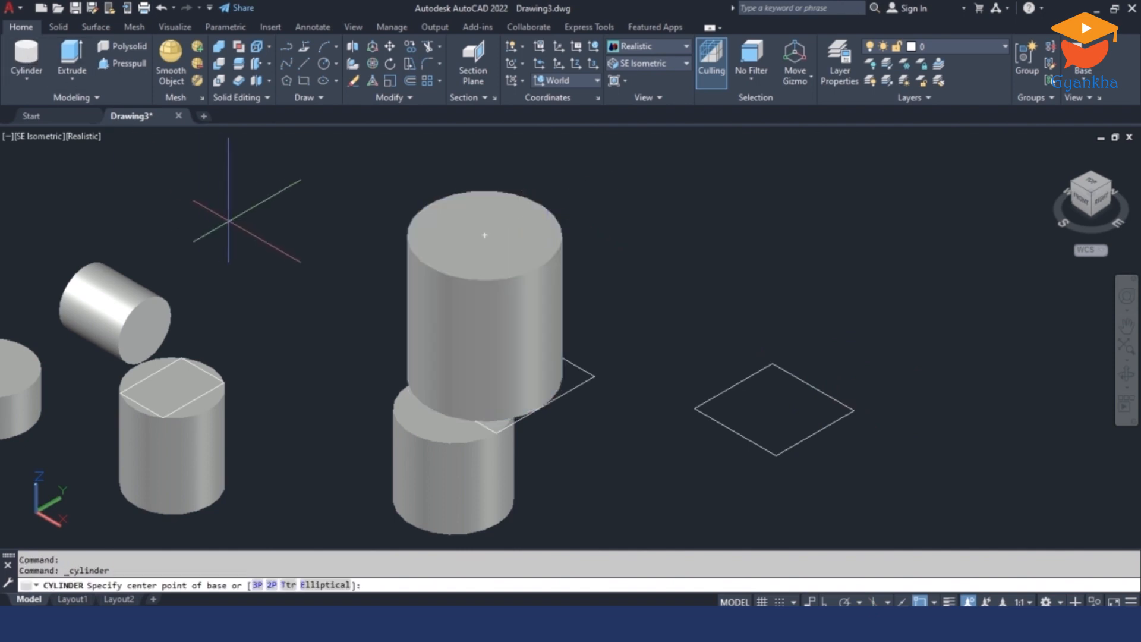
click(325, 585)
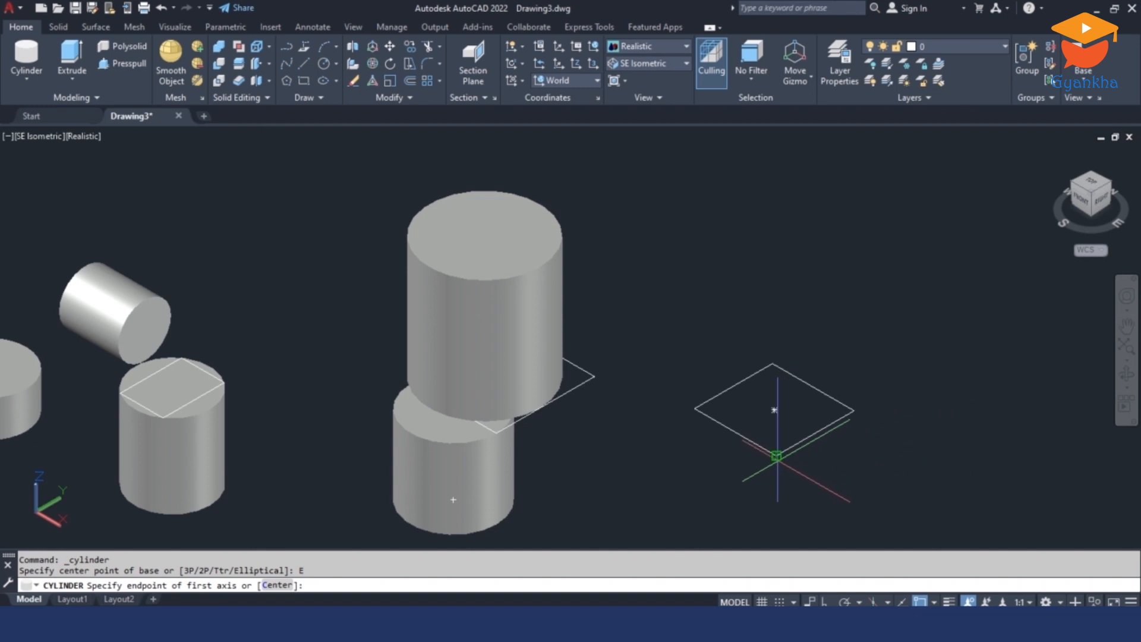
click(776, 455)
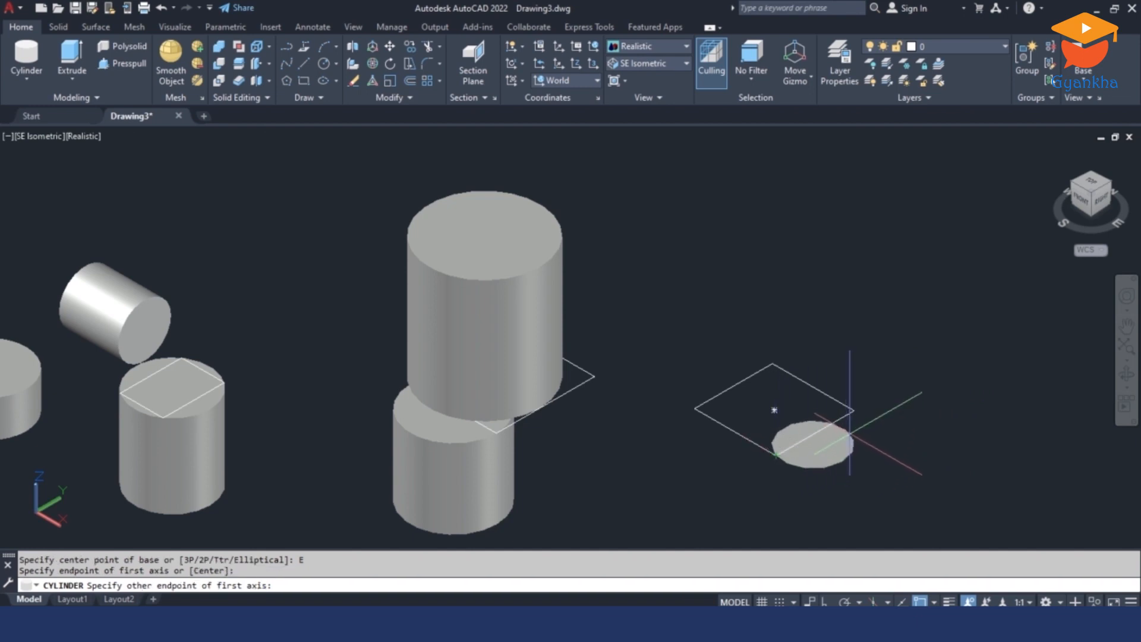
click(854, 411)
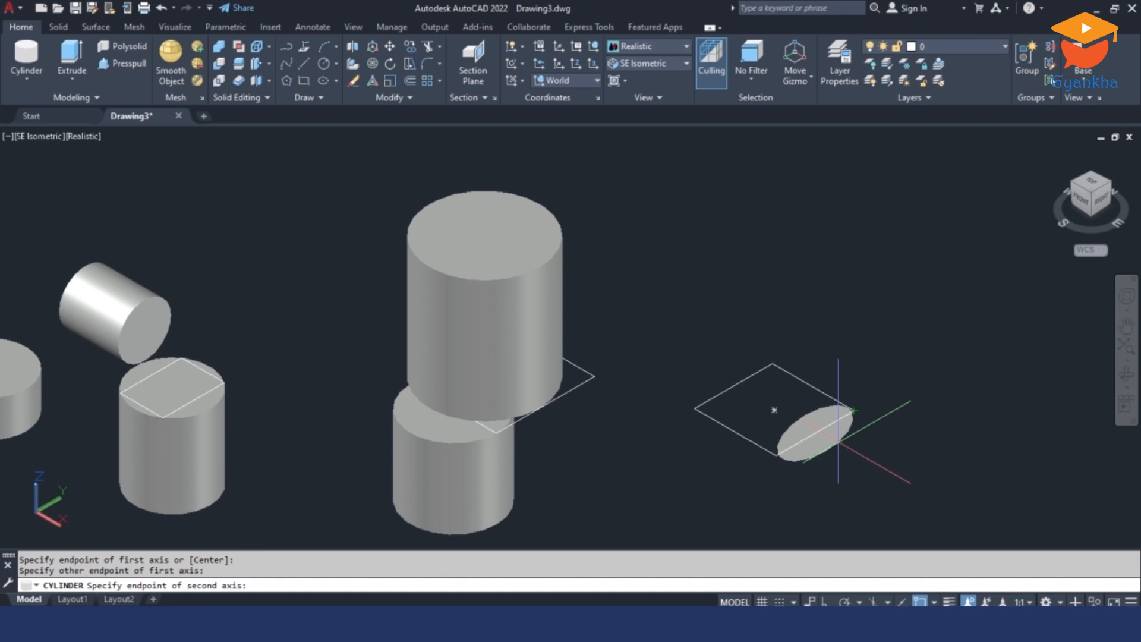
click(838, 441)
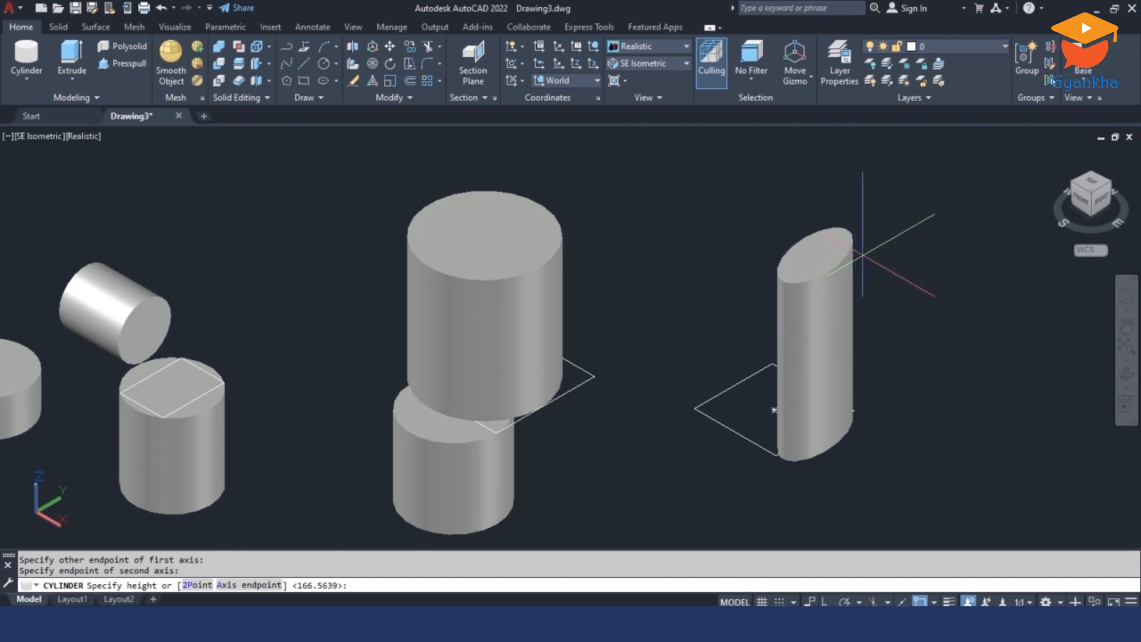
click(862, 214)
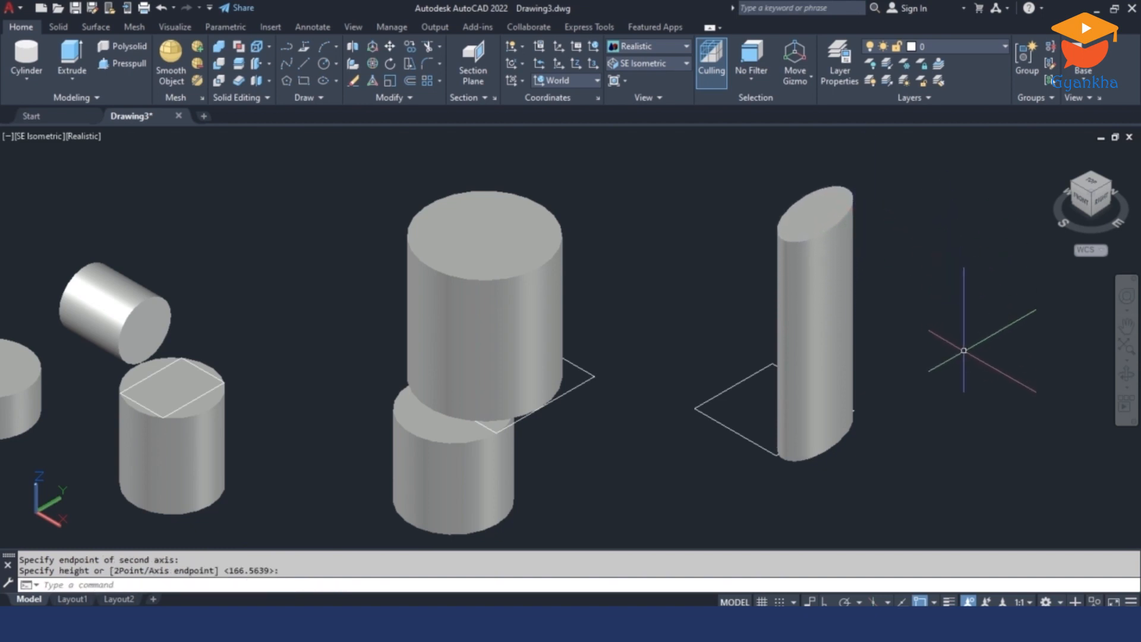